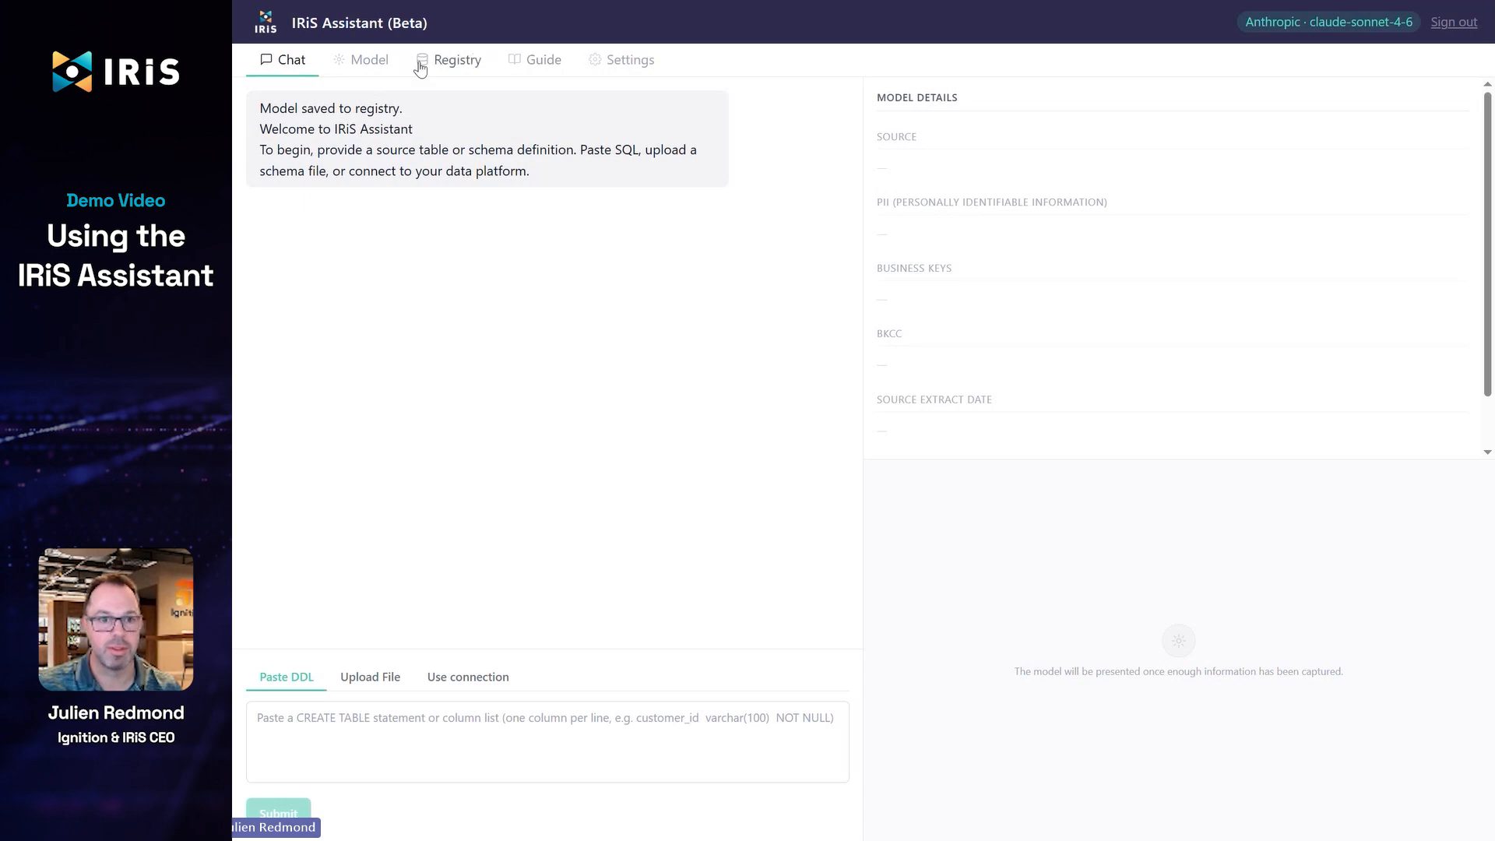
# Step: Review the connection, source control and LLM provider settings, including the blank new-connection form, keeping the existing Snowflake connection selected
pyautogui.click(640, 69)
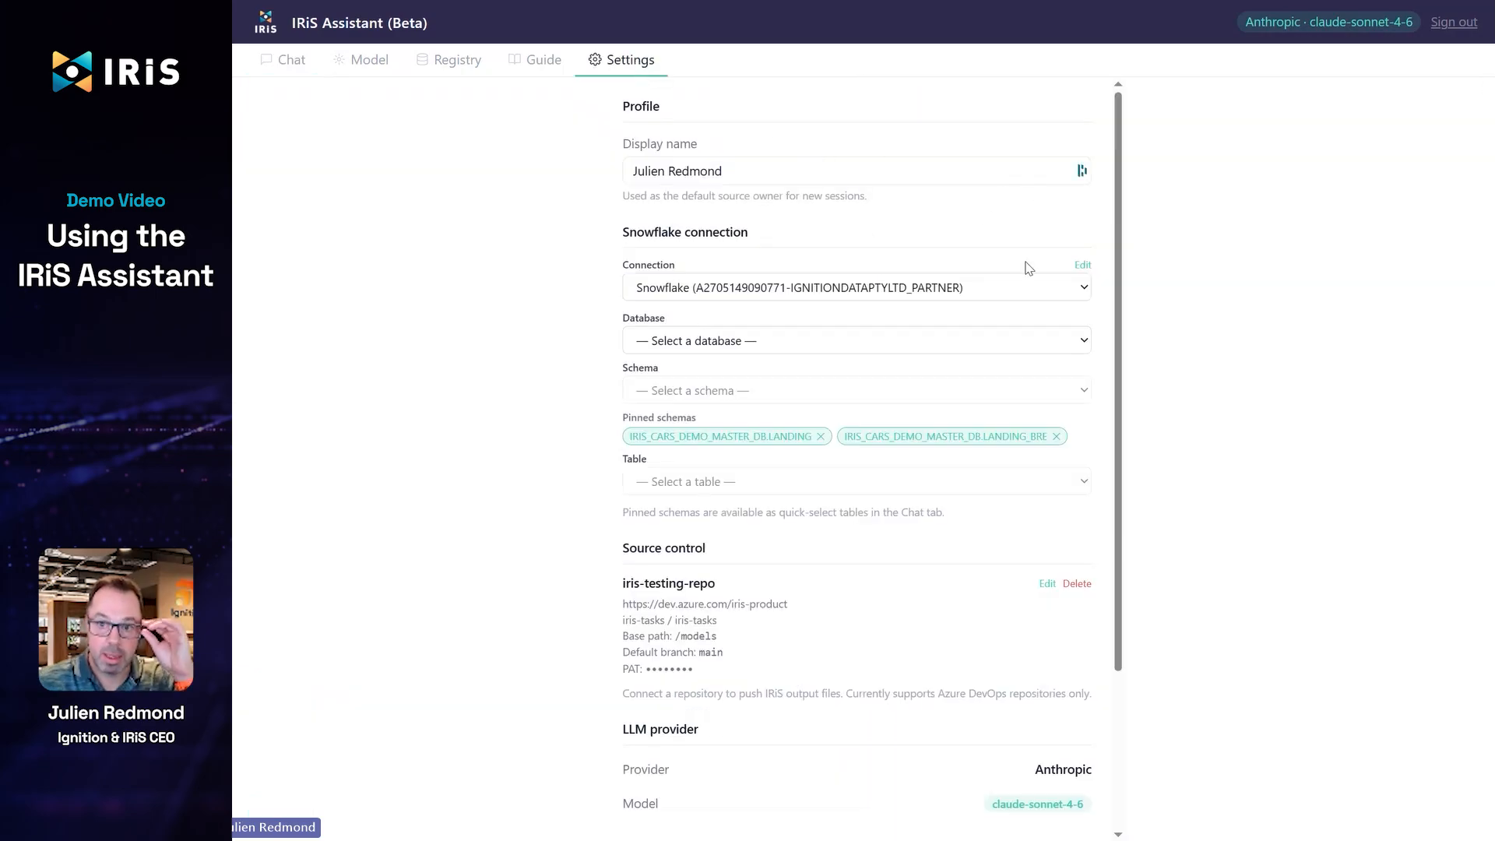
pyautogui.click(1086, 296)
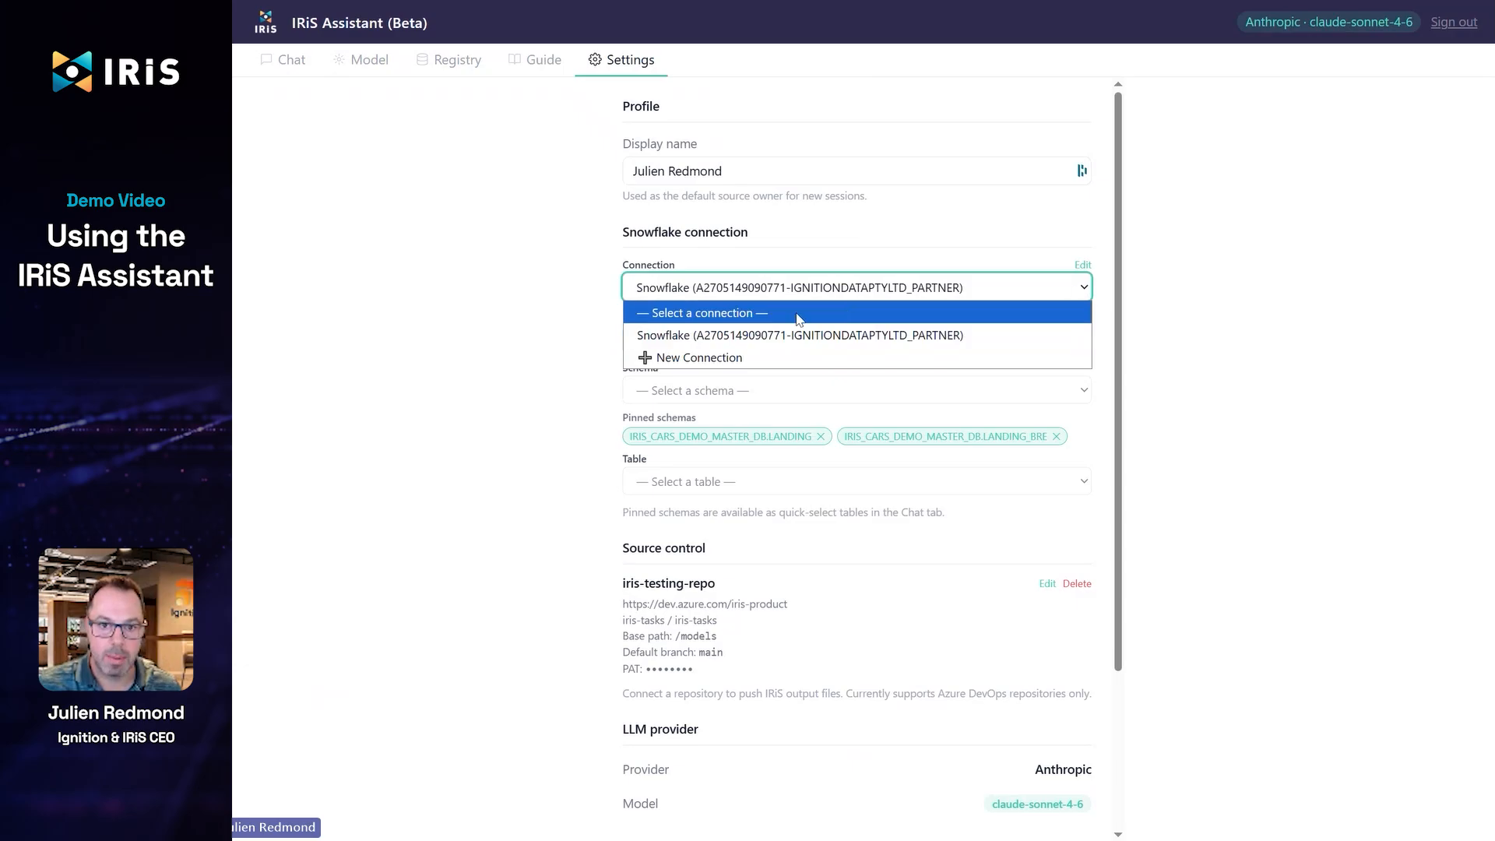
pyautogui.click(798, 320)
pyautogui.click(1090, 294)
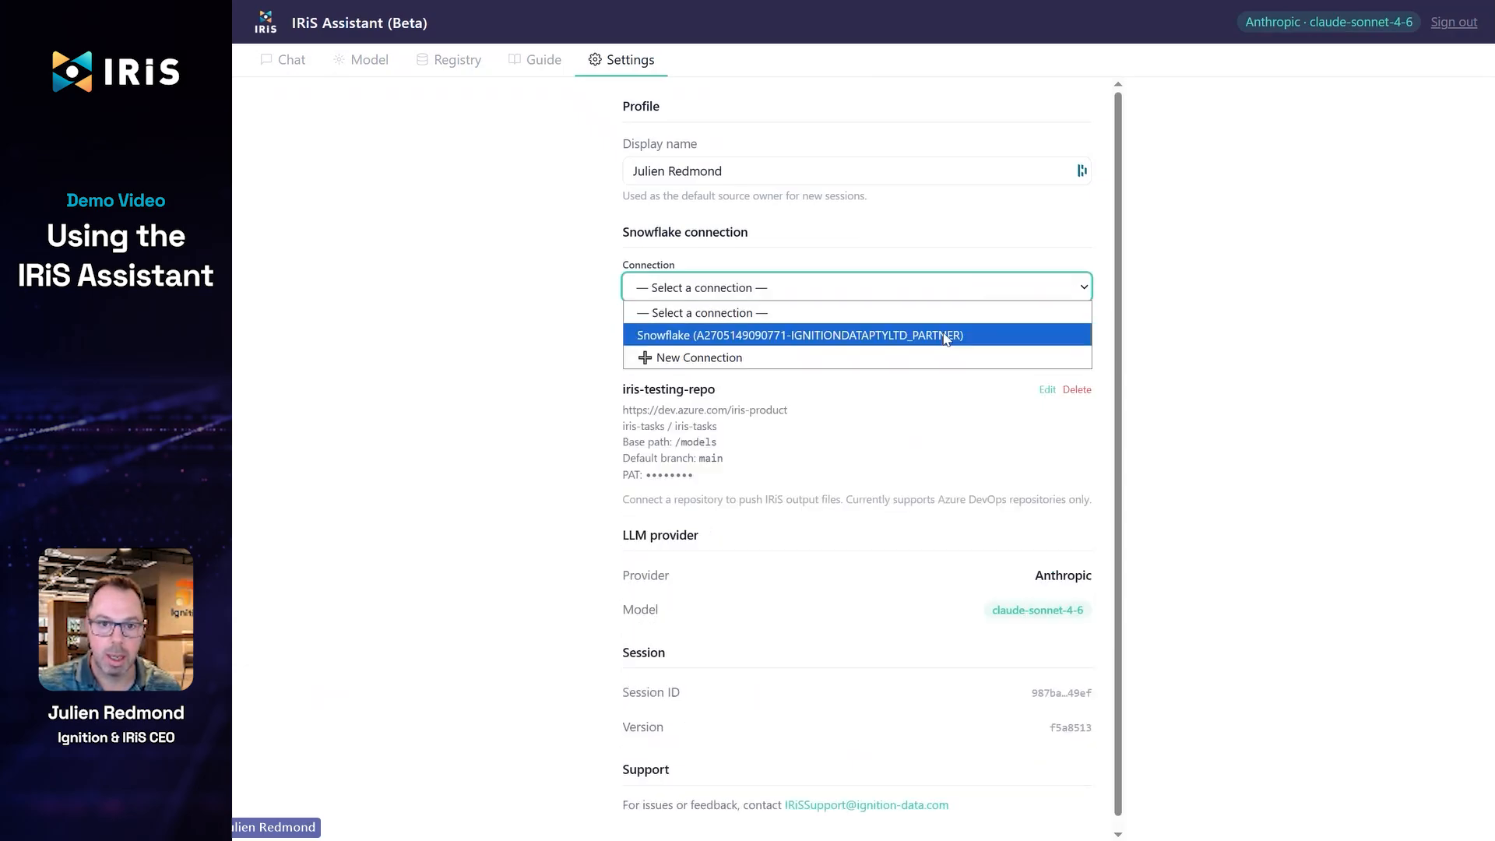
pyautogui.click(895, 363)
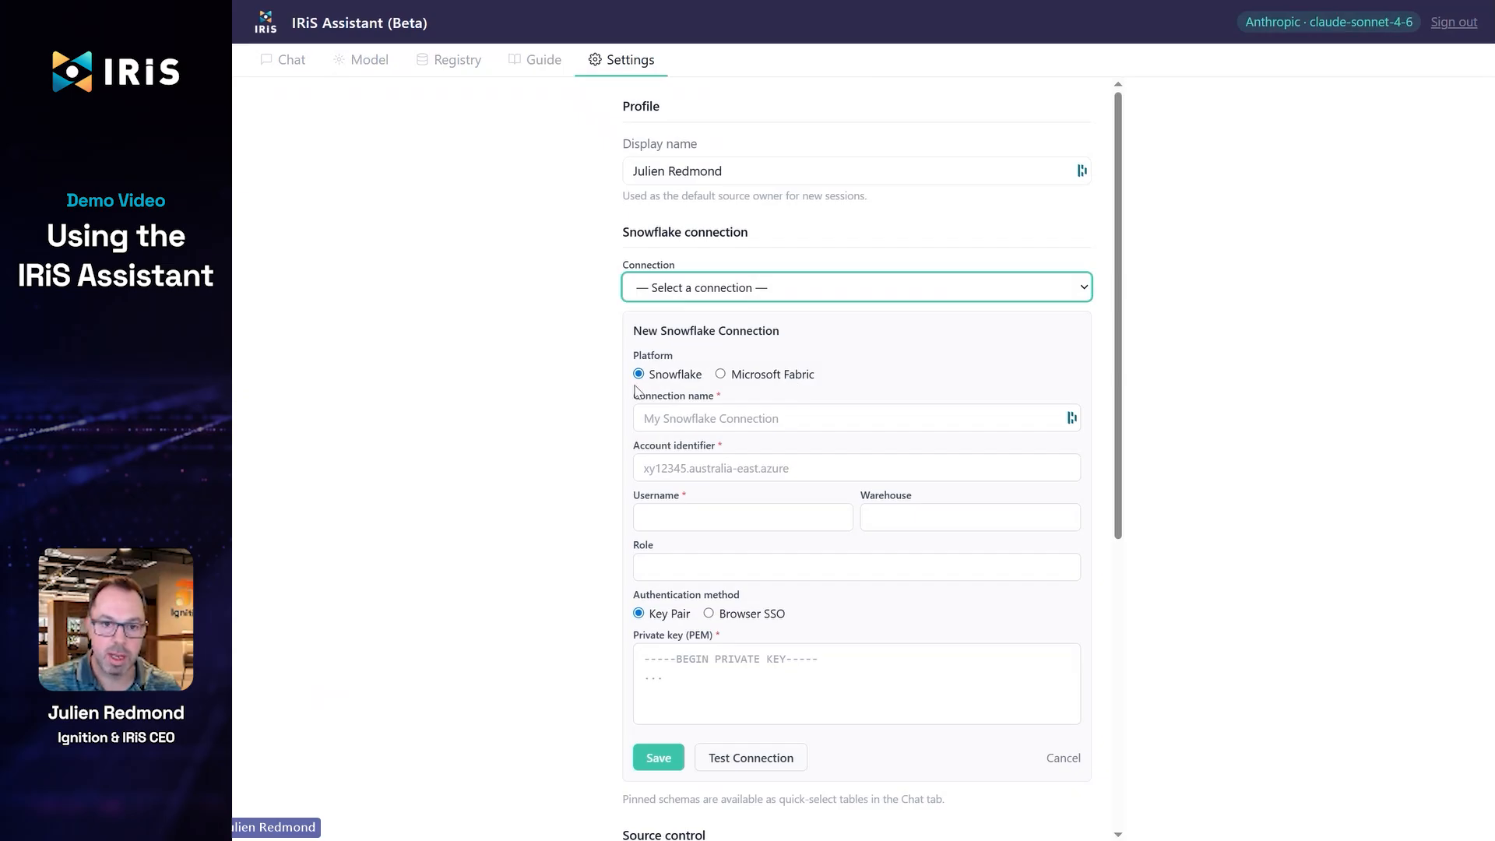
pyautogui.click(1088, 297)
pyautogui.click(1040, 332)
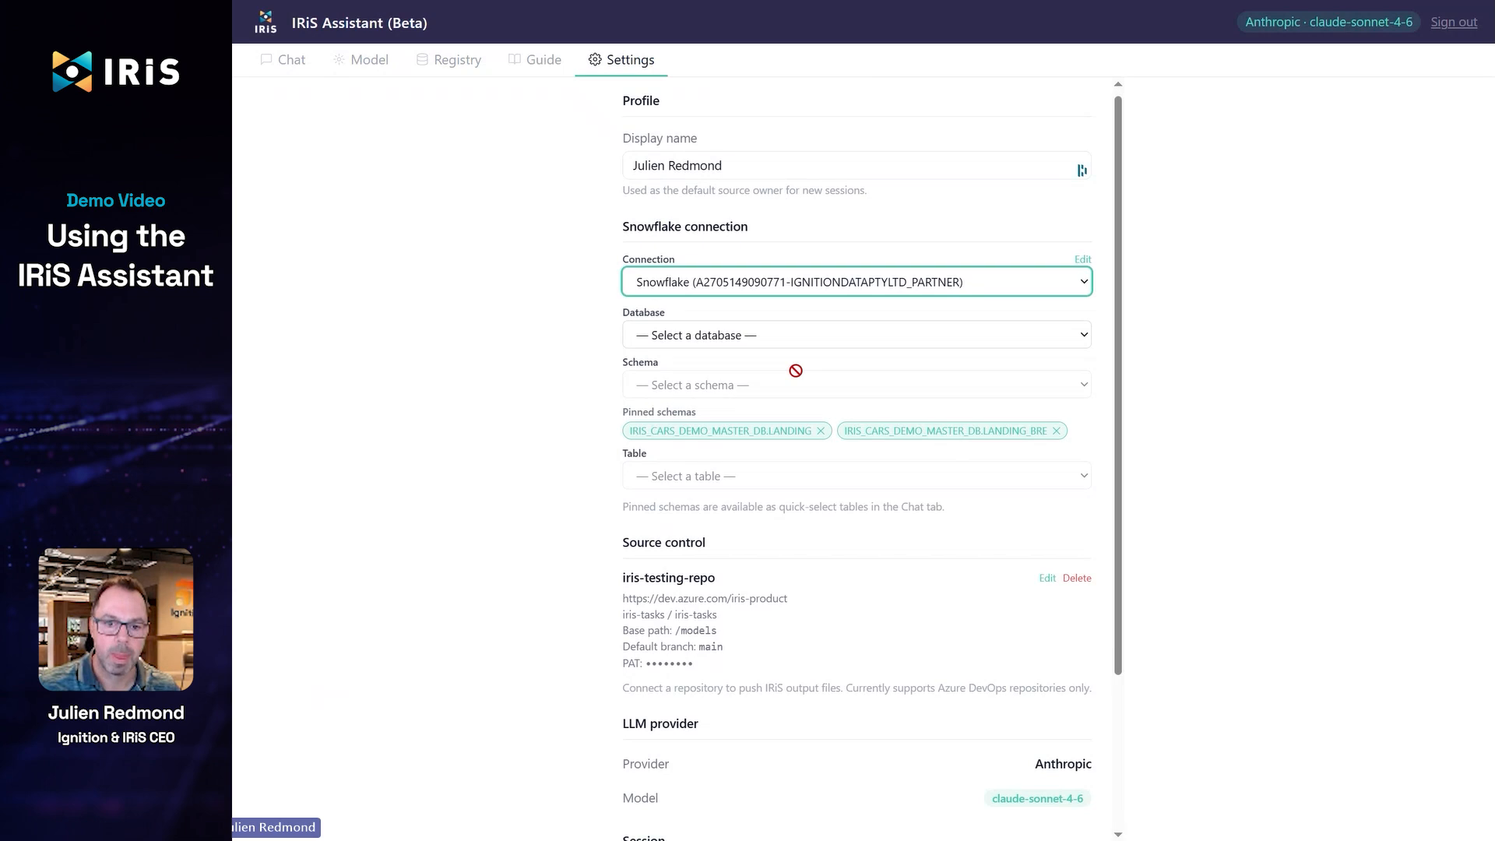
pyautogui.scroll(-3, 799, 373)
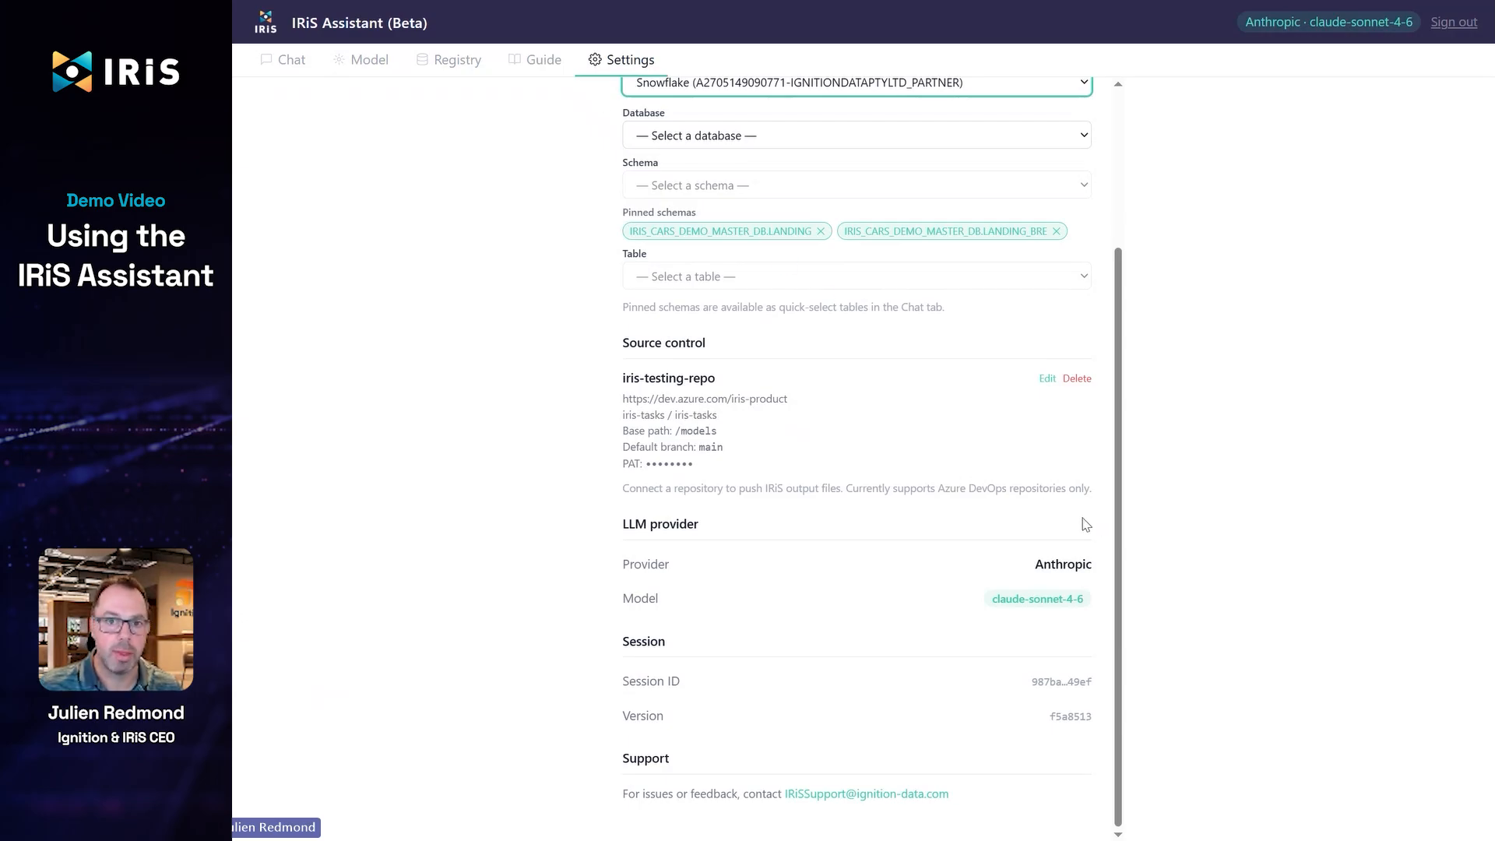
# Step: Load IRIS_CARS_DEMO_MASTER_DB.LANDING.CUSTOMER_SALESSYSTEM from the Snowflake connection as the chat's source table and confirm its columns
pyautogui.click(299, 62)
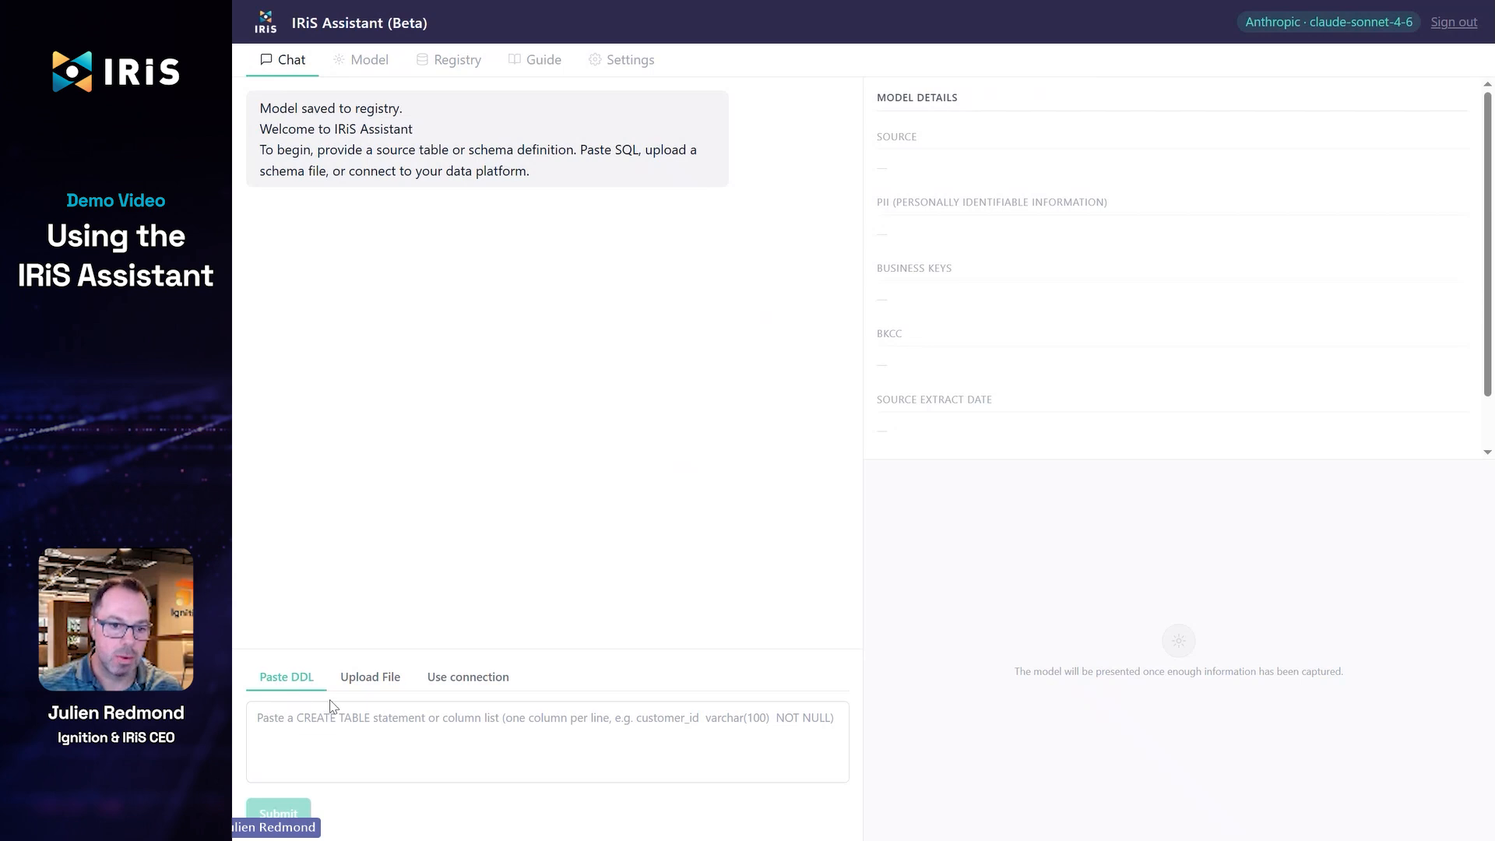
pyautogui.click(491, 689)
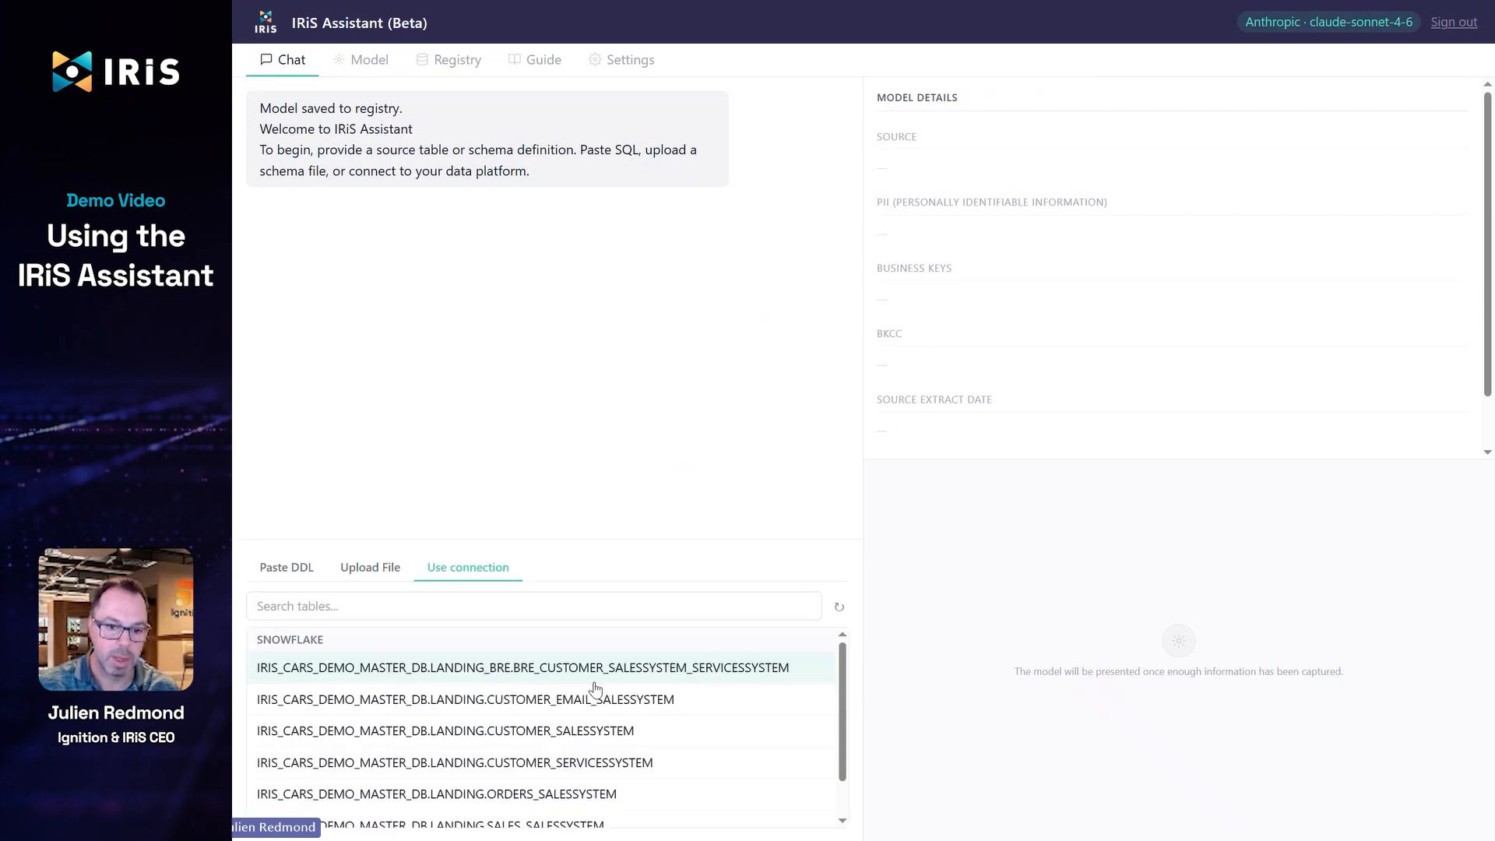
pyautogui.click(488, 736)
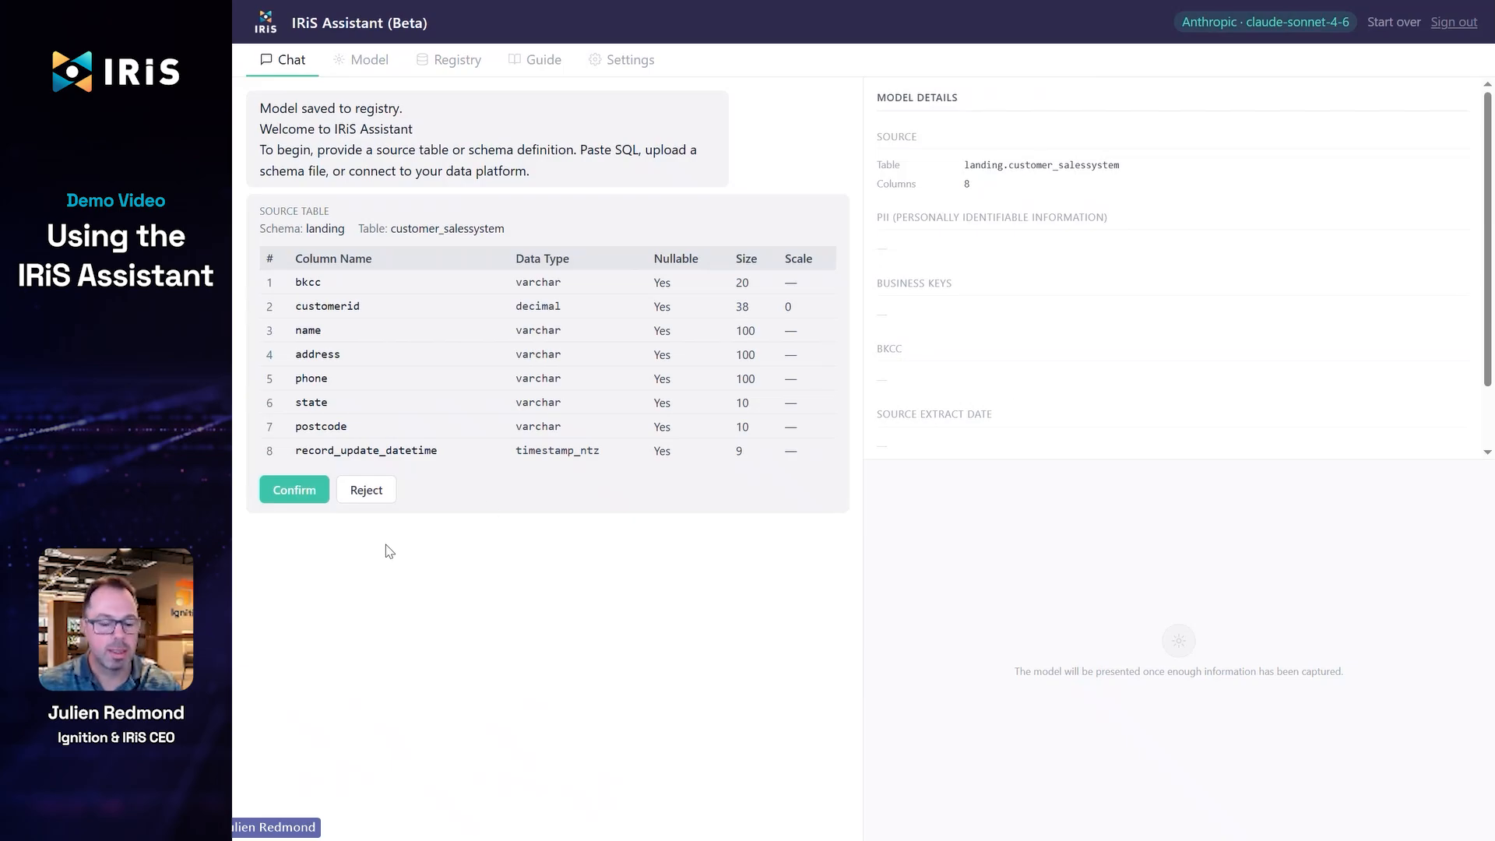
pyautogui.click(307, 497)
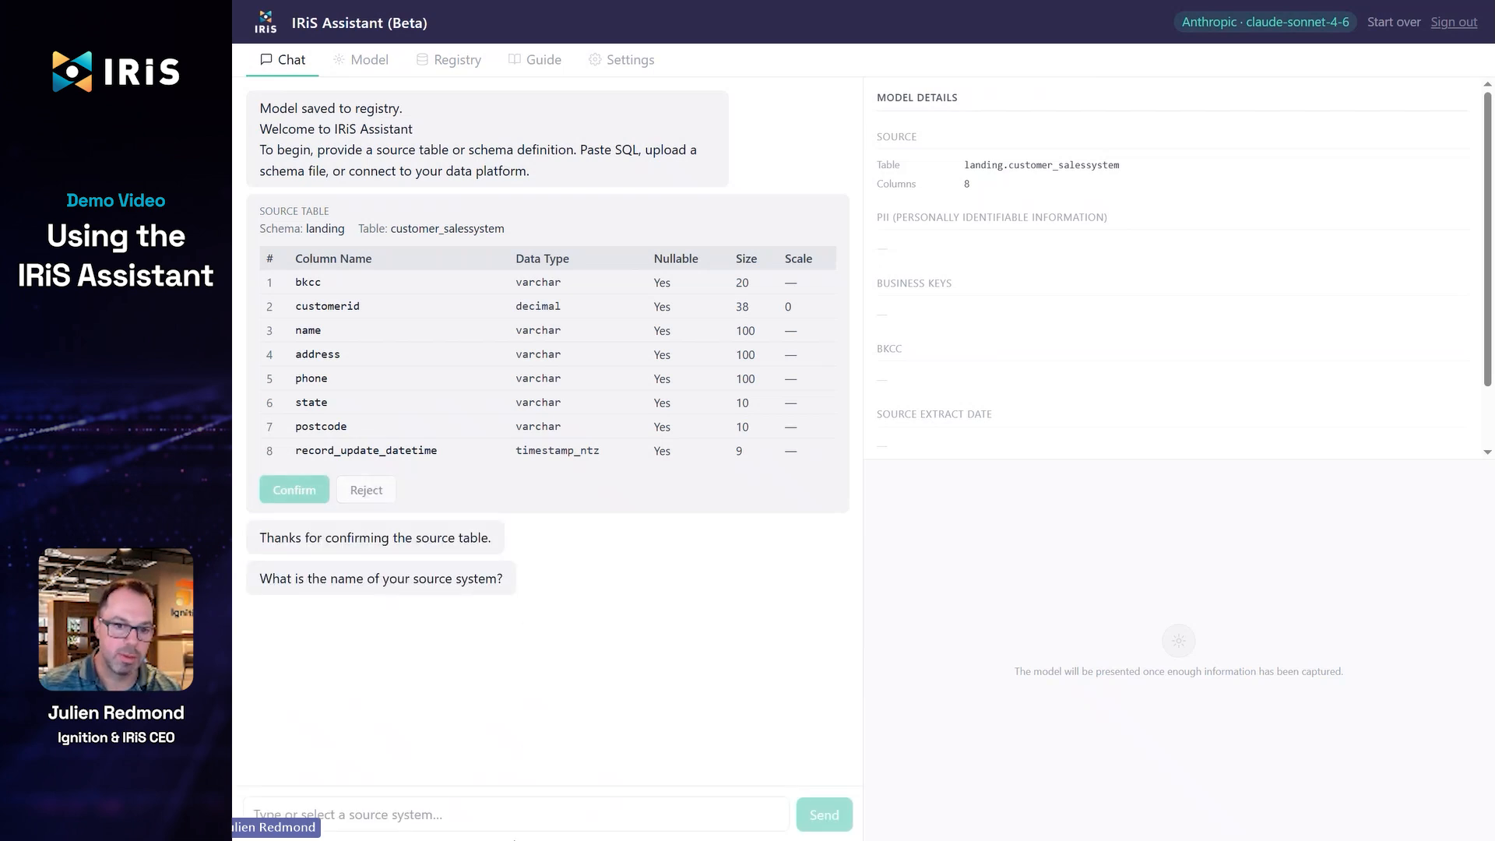
# Step: Set the source system to cars_db and confirm Delta as the table's load pattern
pyautogui.click(460, 820)
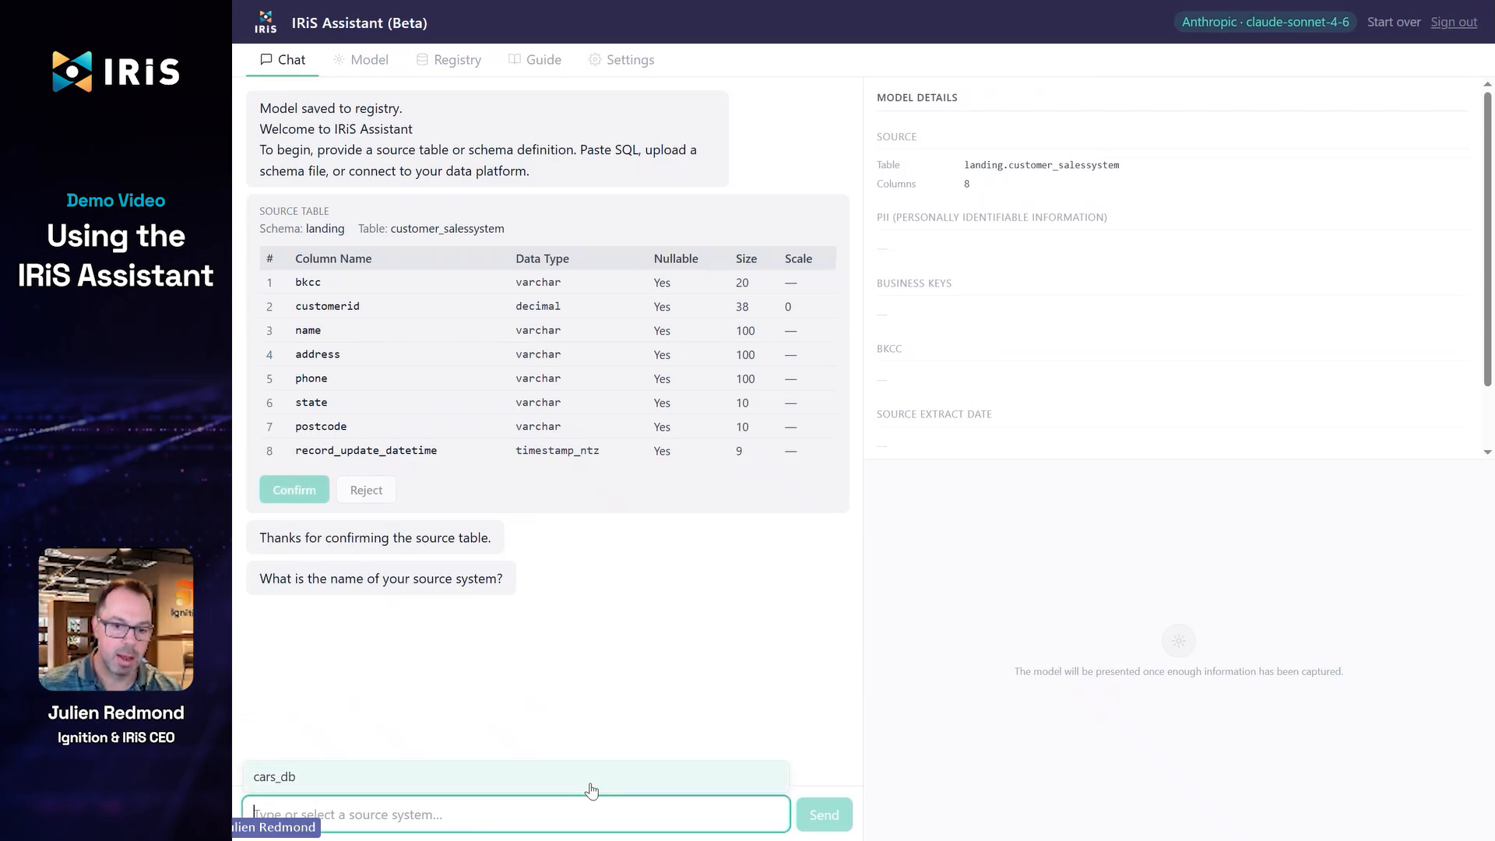
pyautogui.click(630, 788)
pyautogui.click(827, 818)
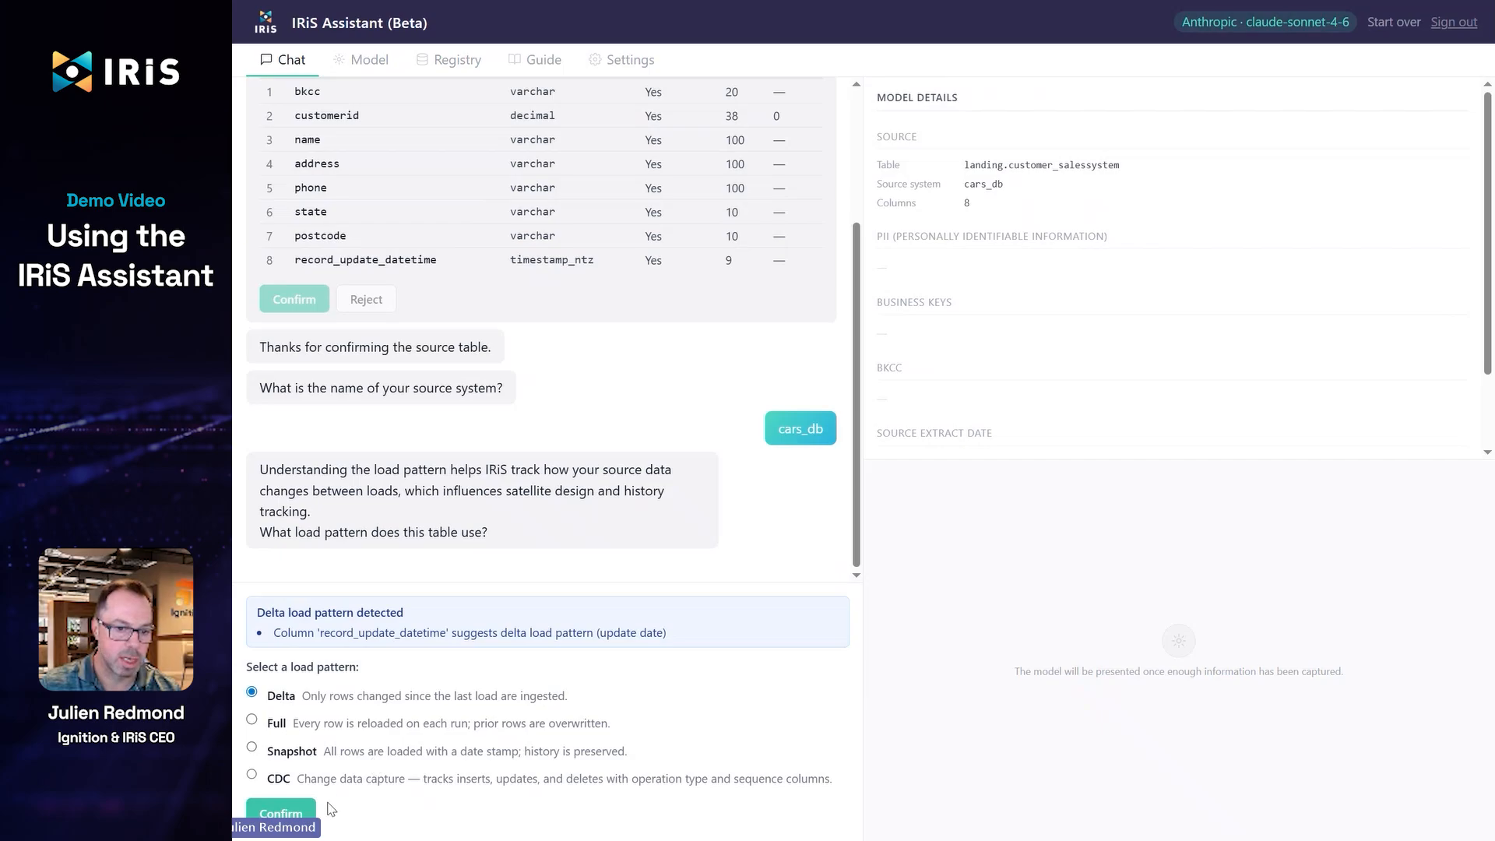
pyautogui.click(289, 813)
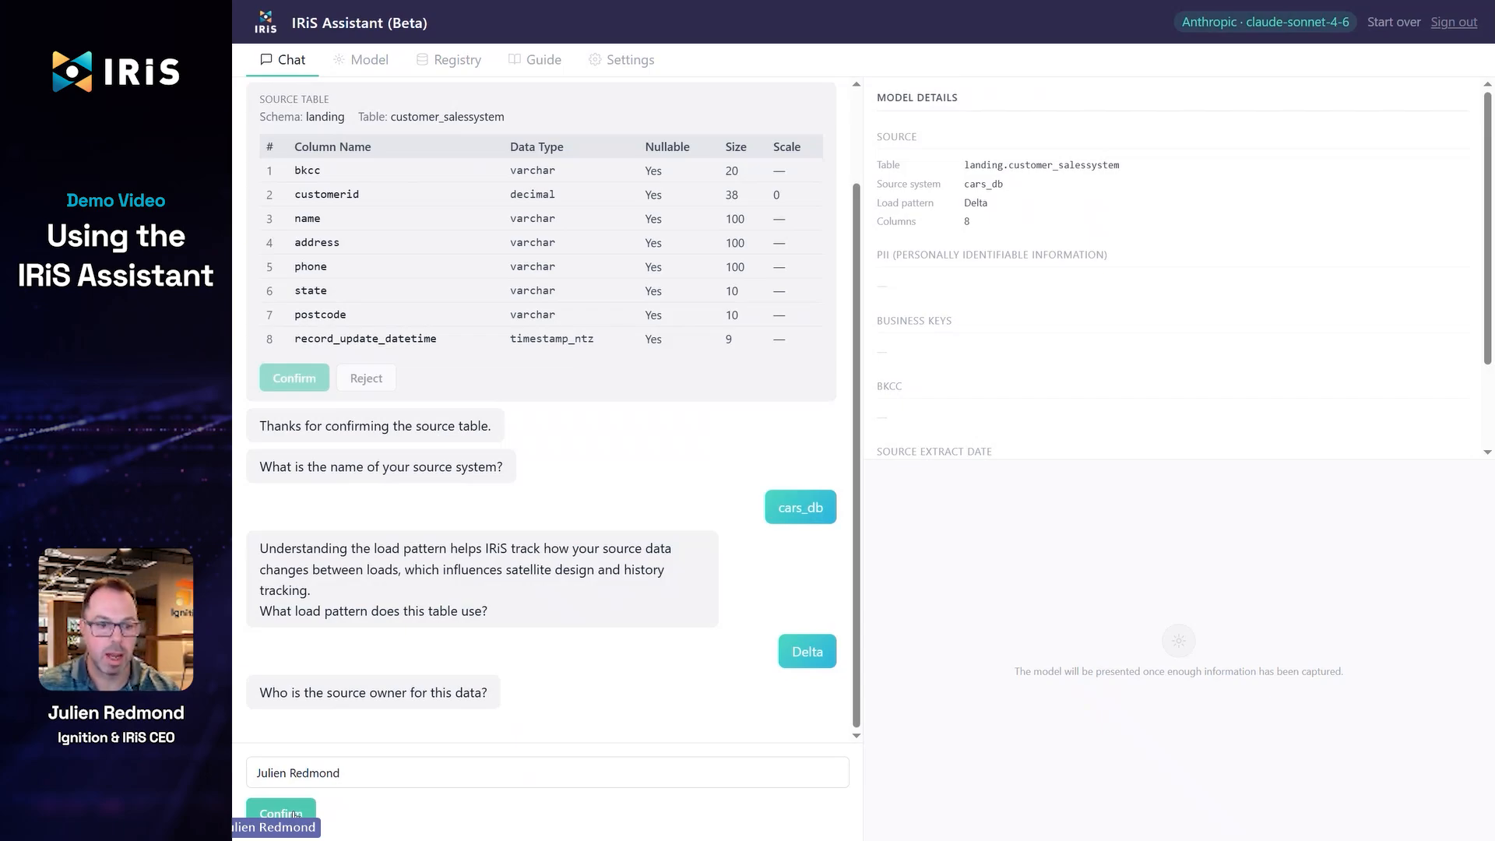
# Step: Confirm the prefilled source owner and the PII columns name, address, phone and postcode, and declare the table not a Business Vault source
pyautogui.click(296, 814)
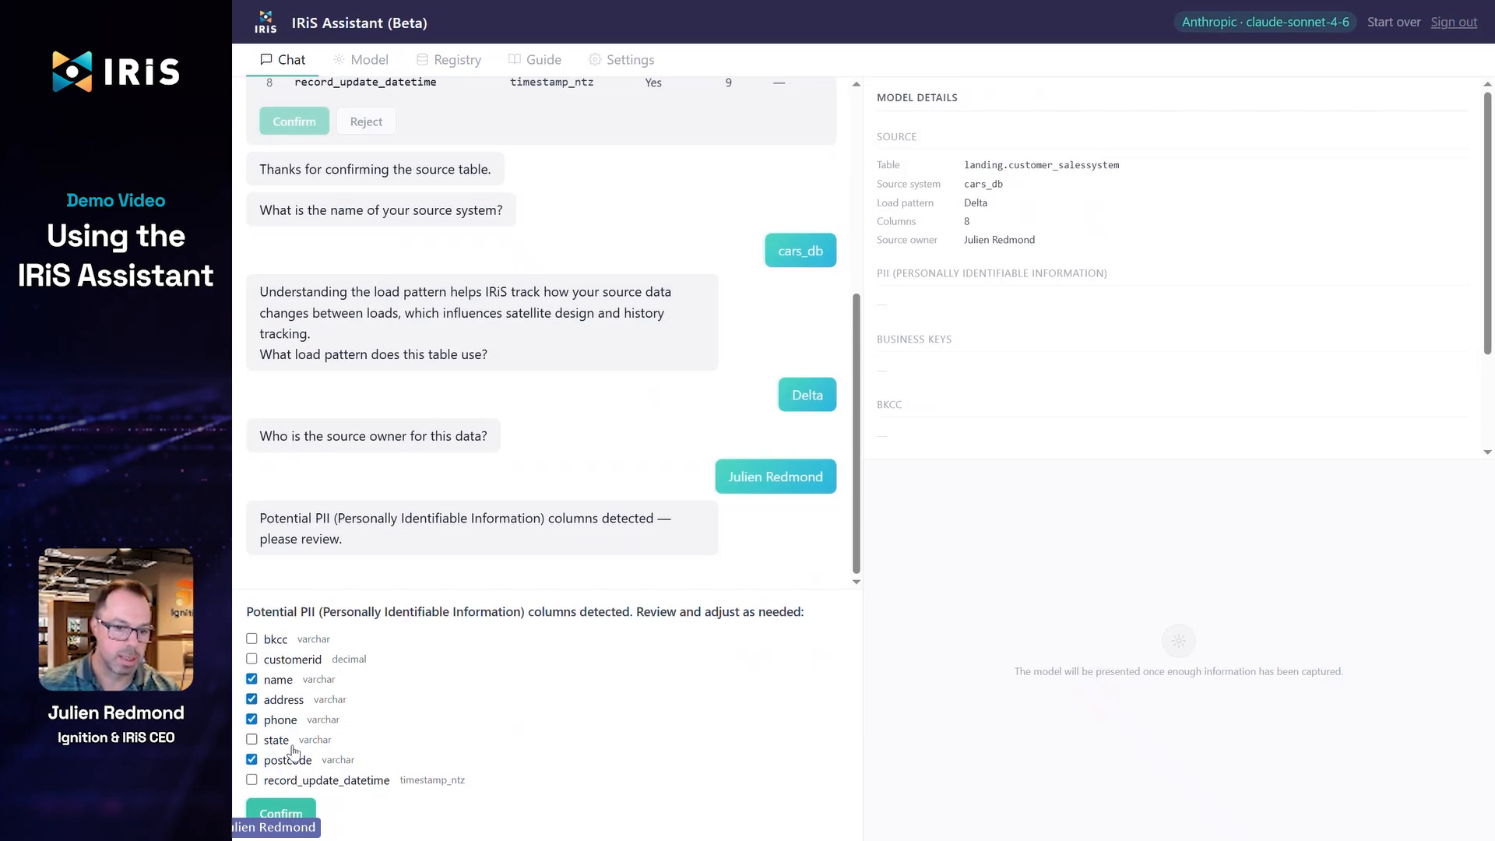
pyautogui.click(290, 813)
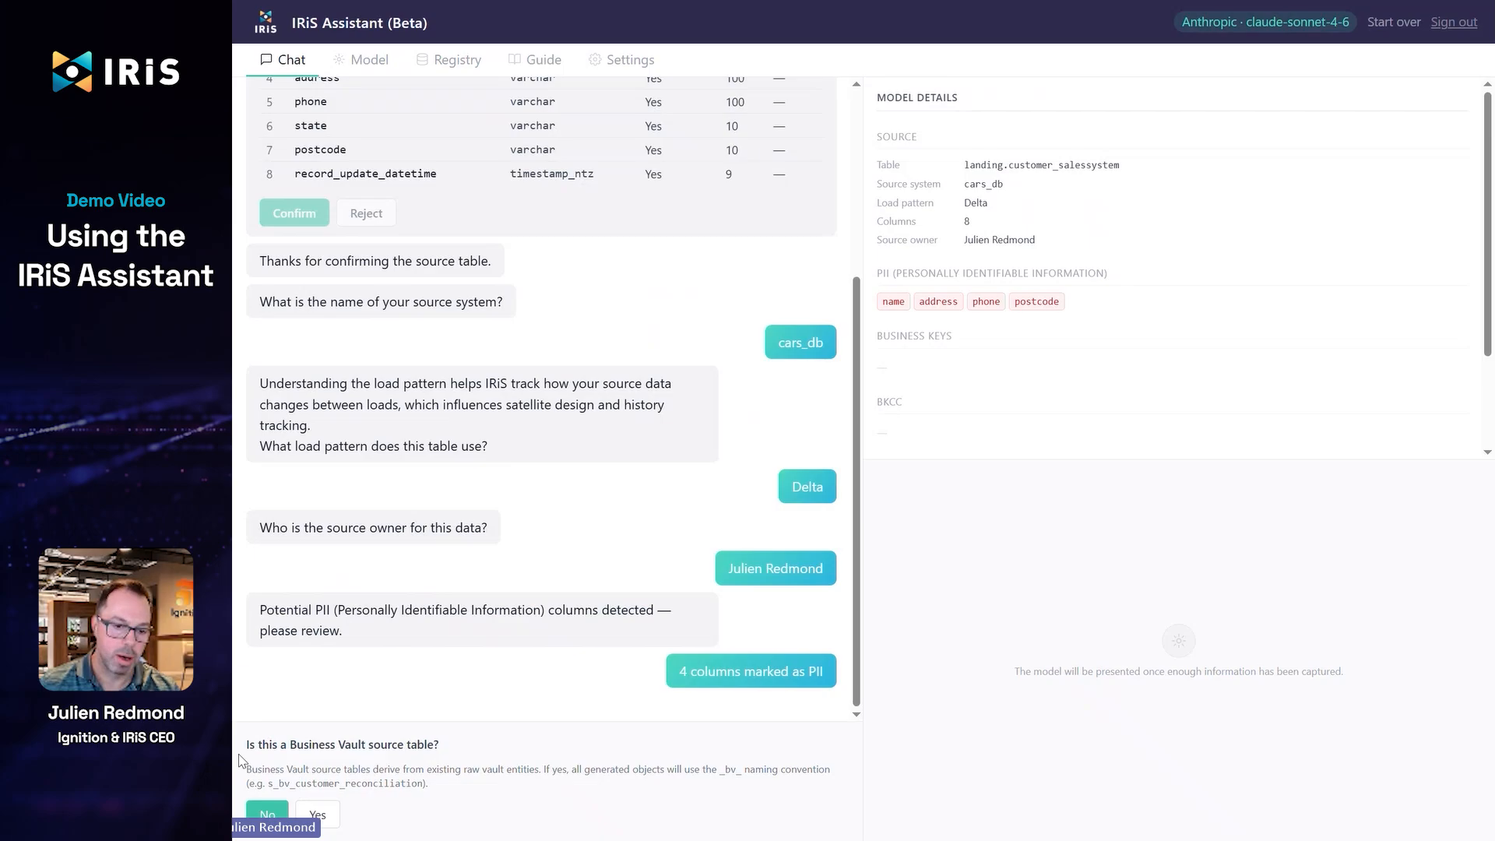
pyautogui.click(266, 815)
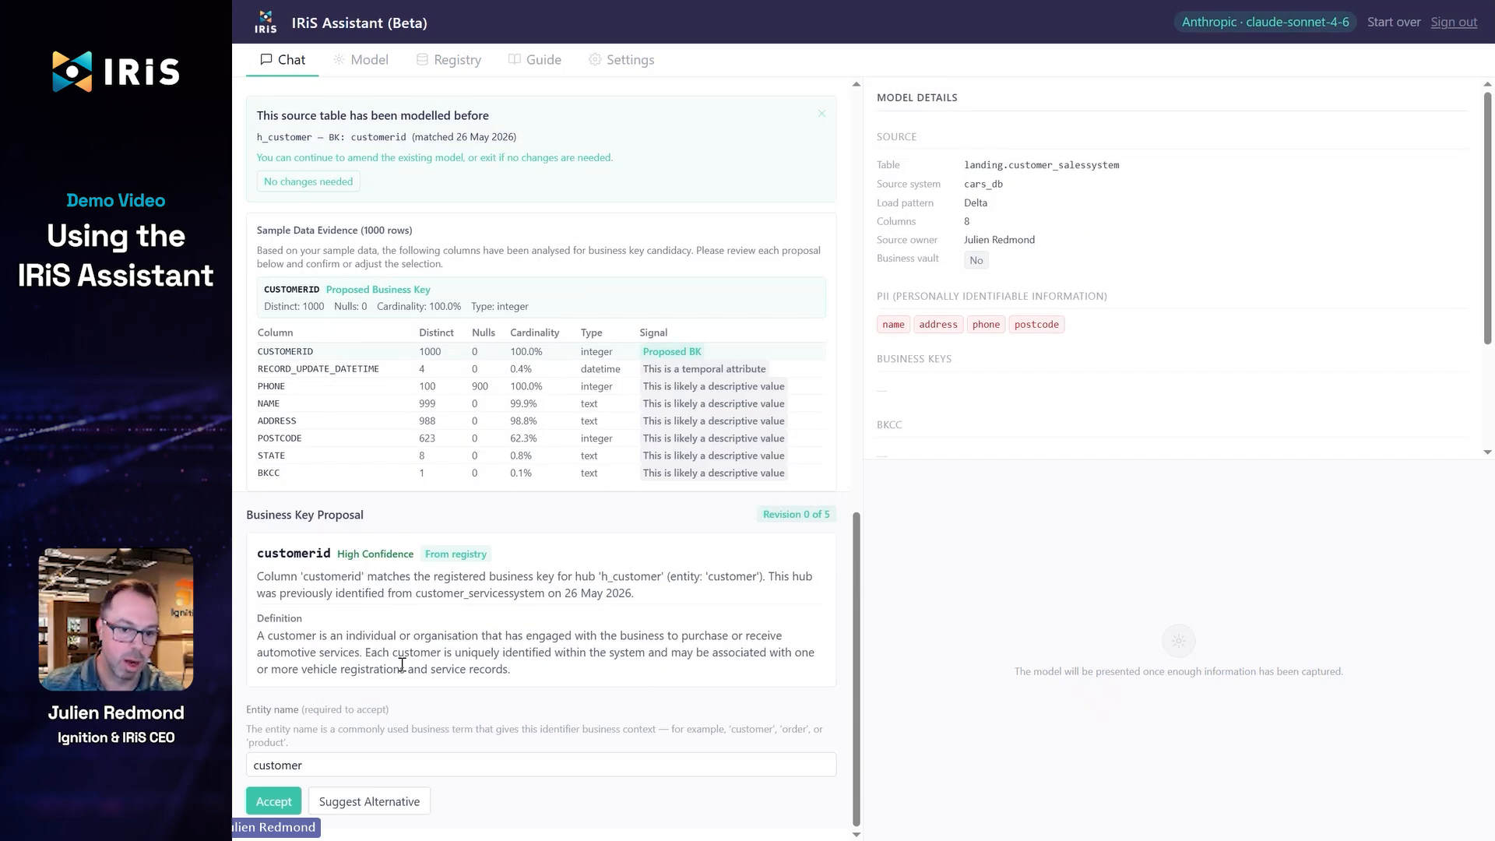
# Step: Accept customerid as the only business key for entity customer, with bkcc as its Business Key Collision Code column
pyautogui.click(274, 801)
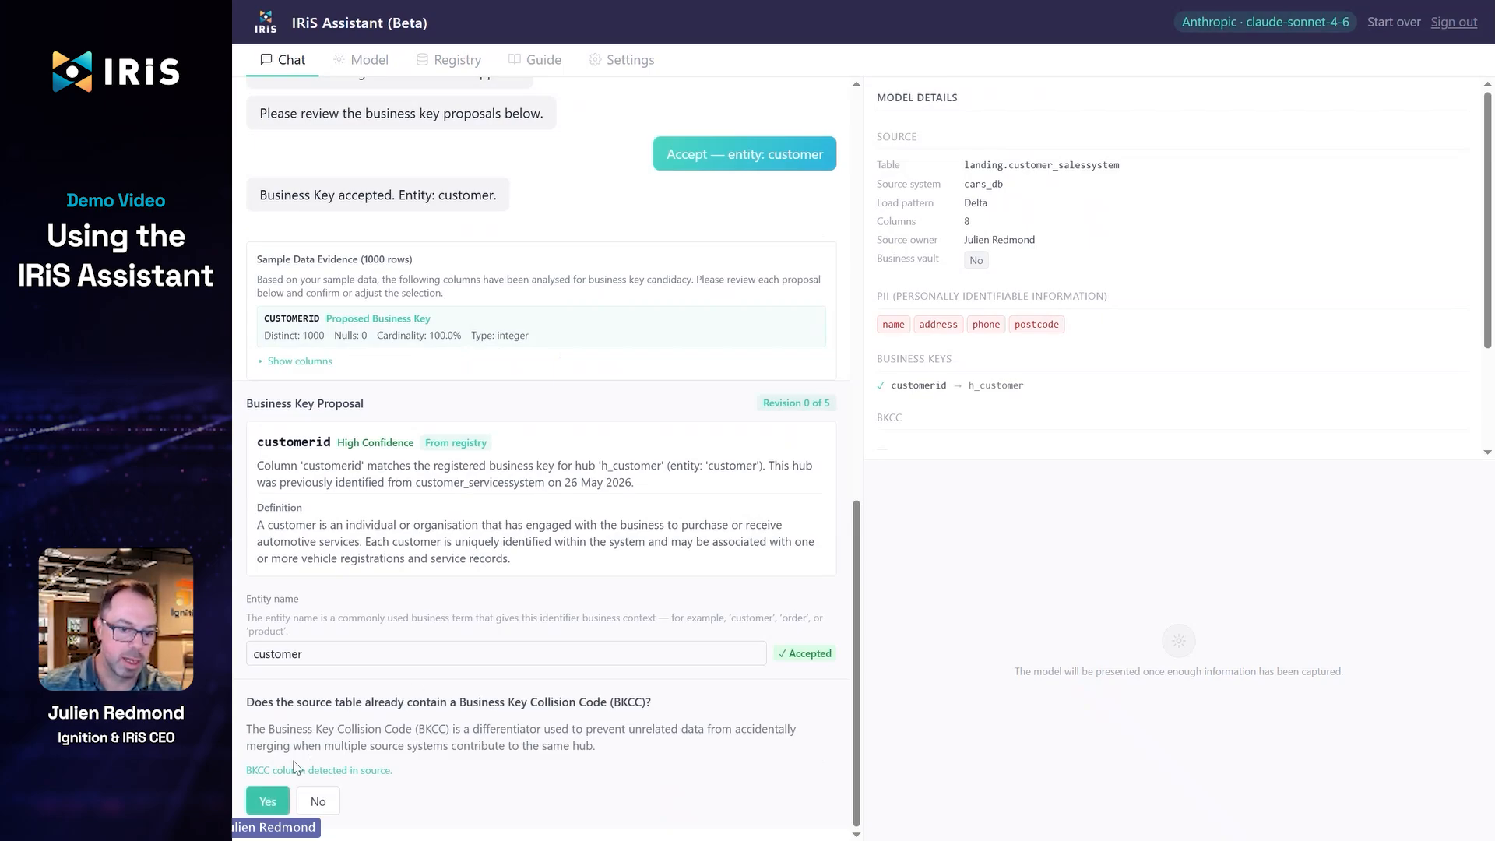
pyautogui.click(268, 802)
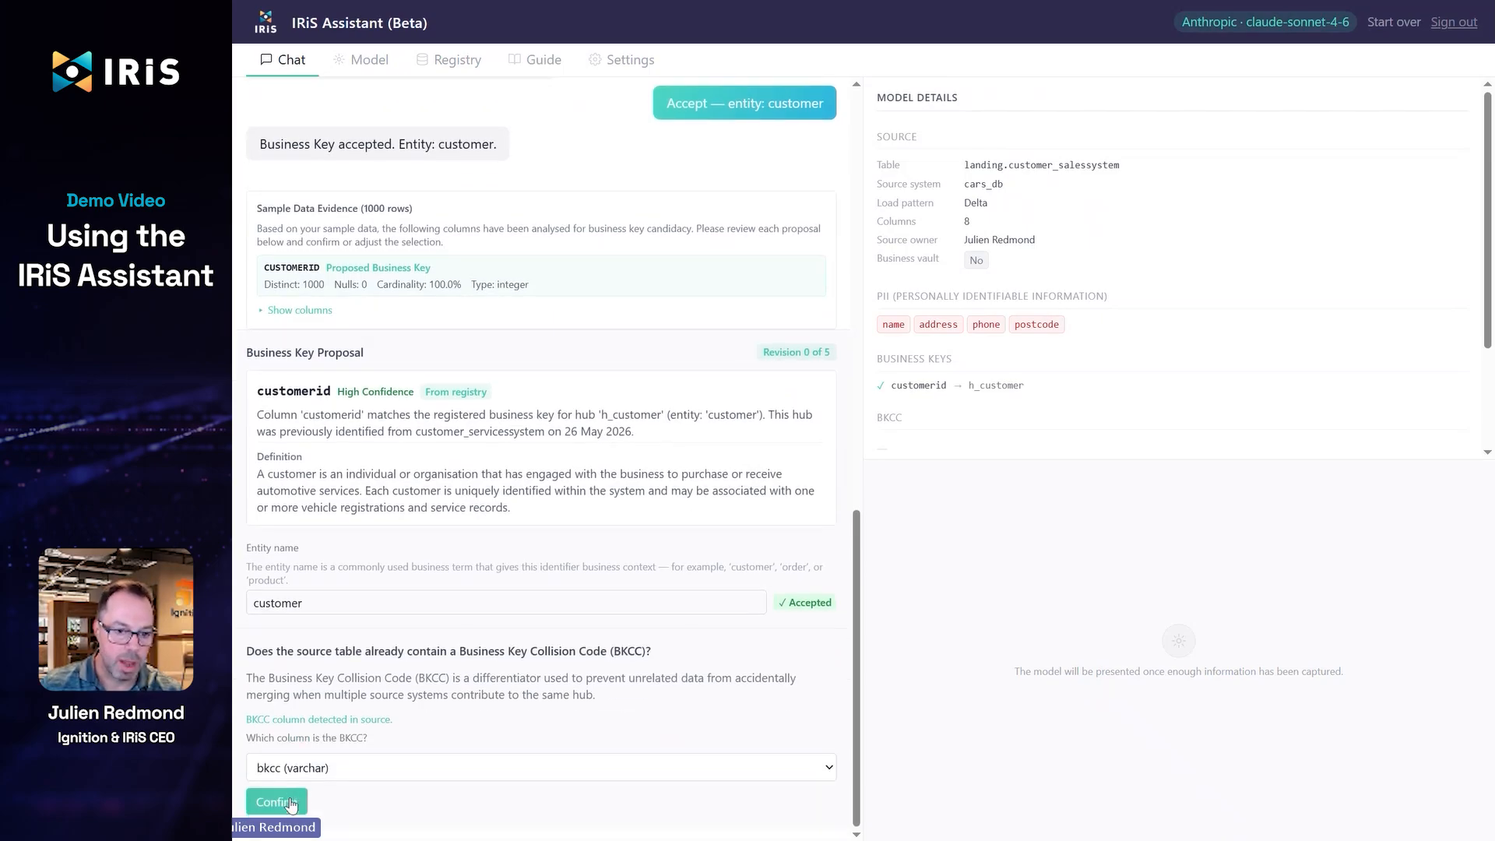
pyautogui.click(287, 804)
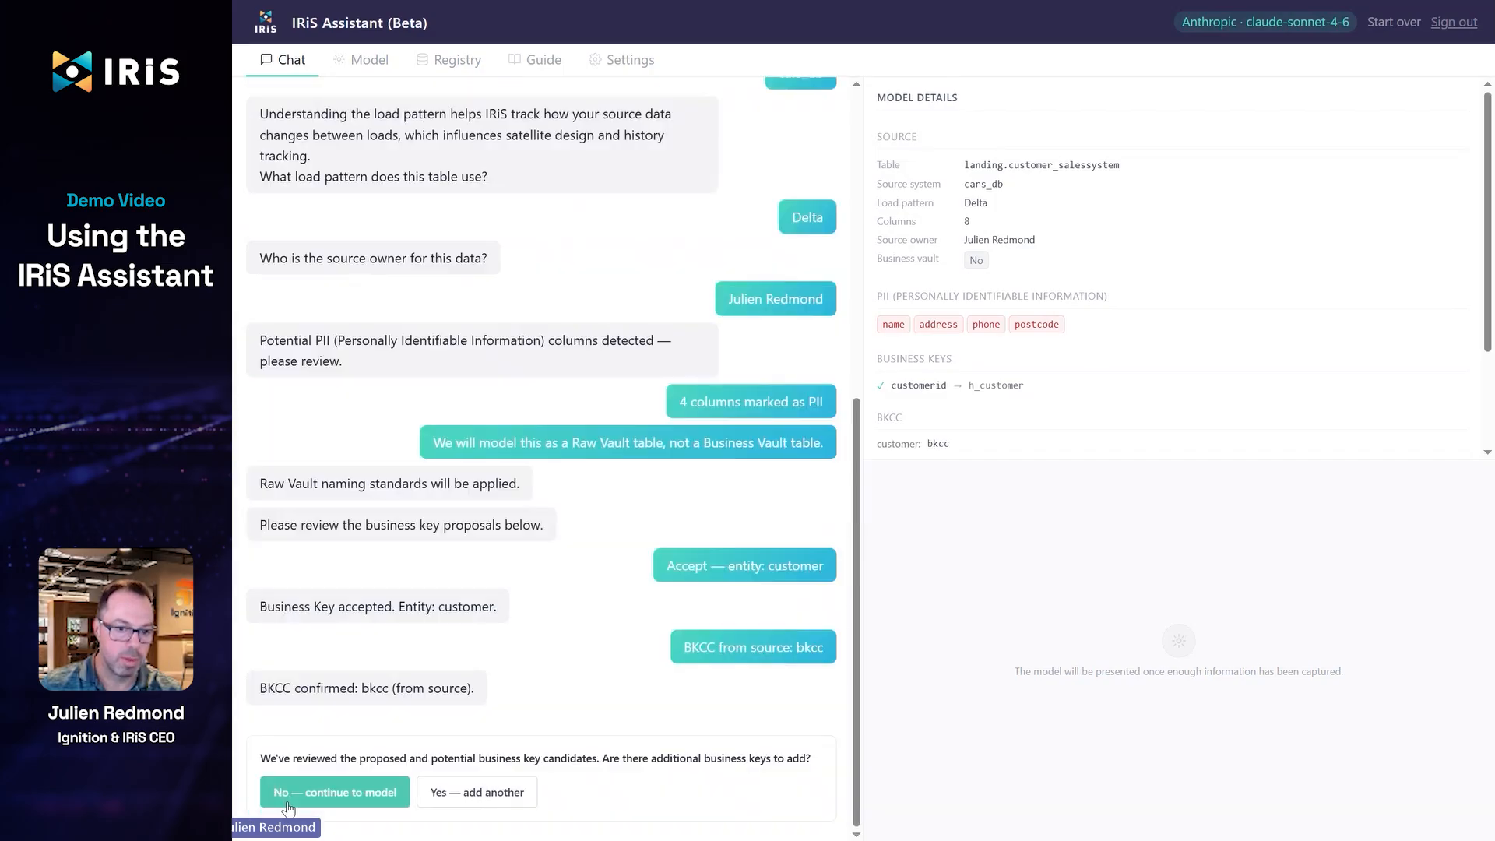
pyautogui.click(333, 794)
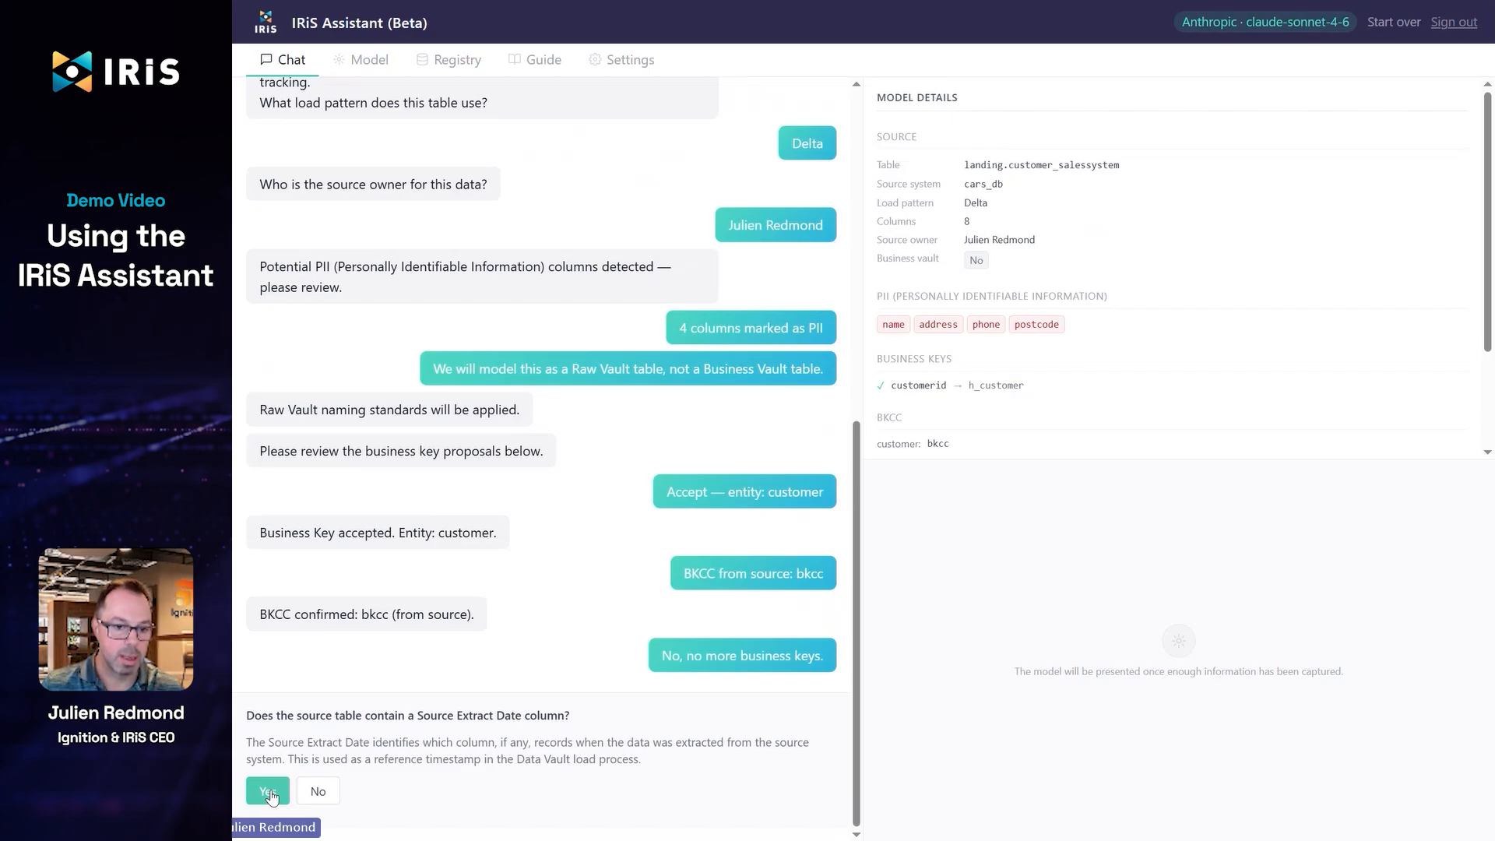
# Step: Check the source table's columns and set record_update_datetime as the Source Extract Date column
pyautogui.scroll(6, 387, 507)
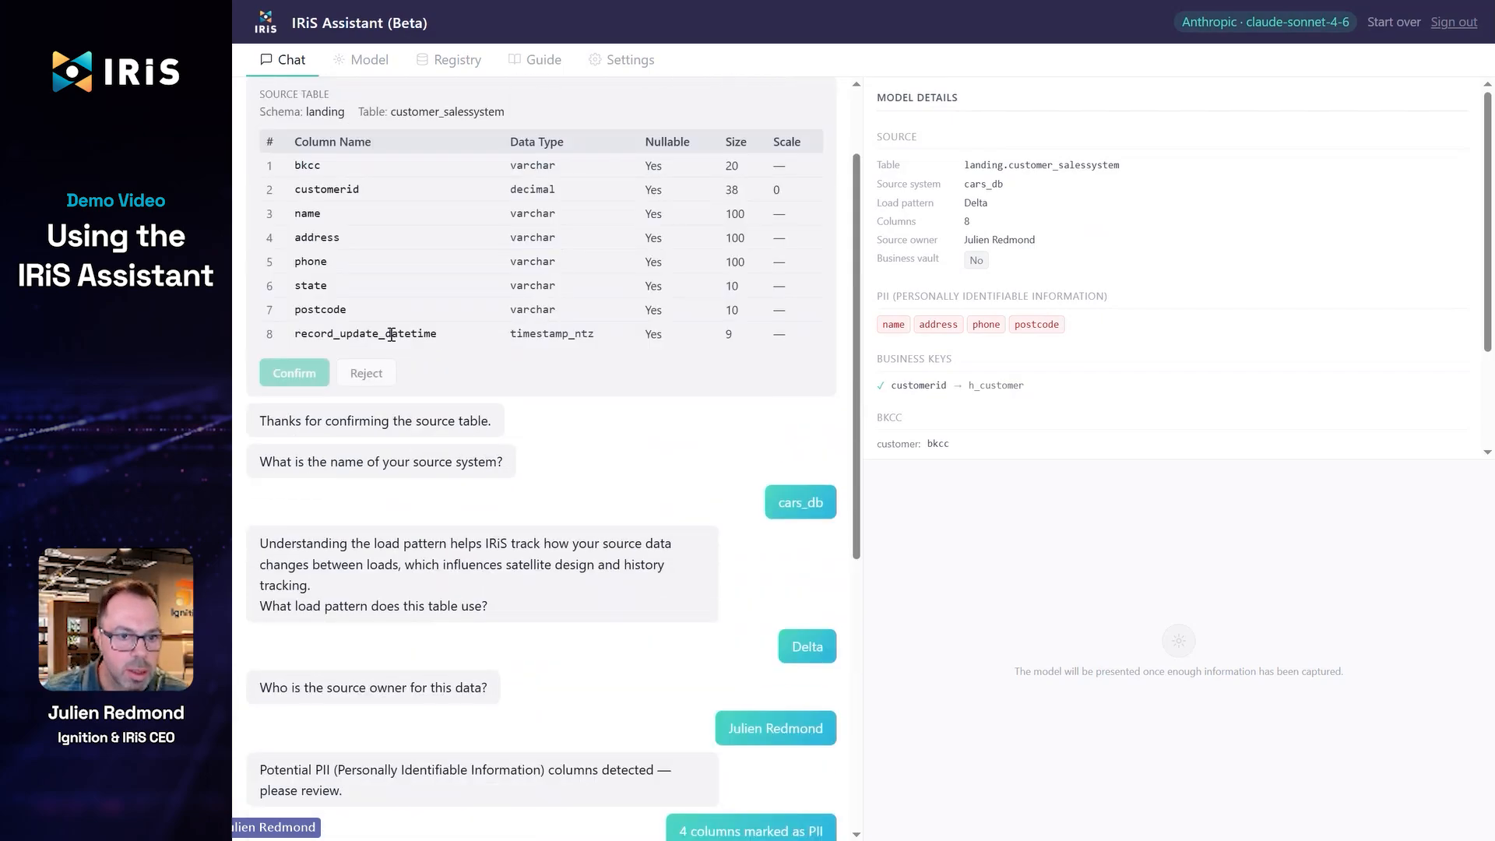
pyautogui.scroll(-7, 421, 368)
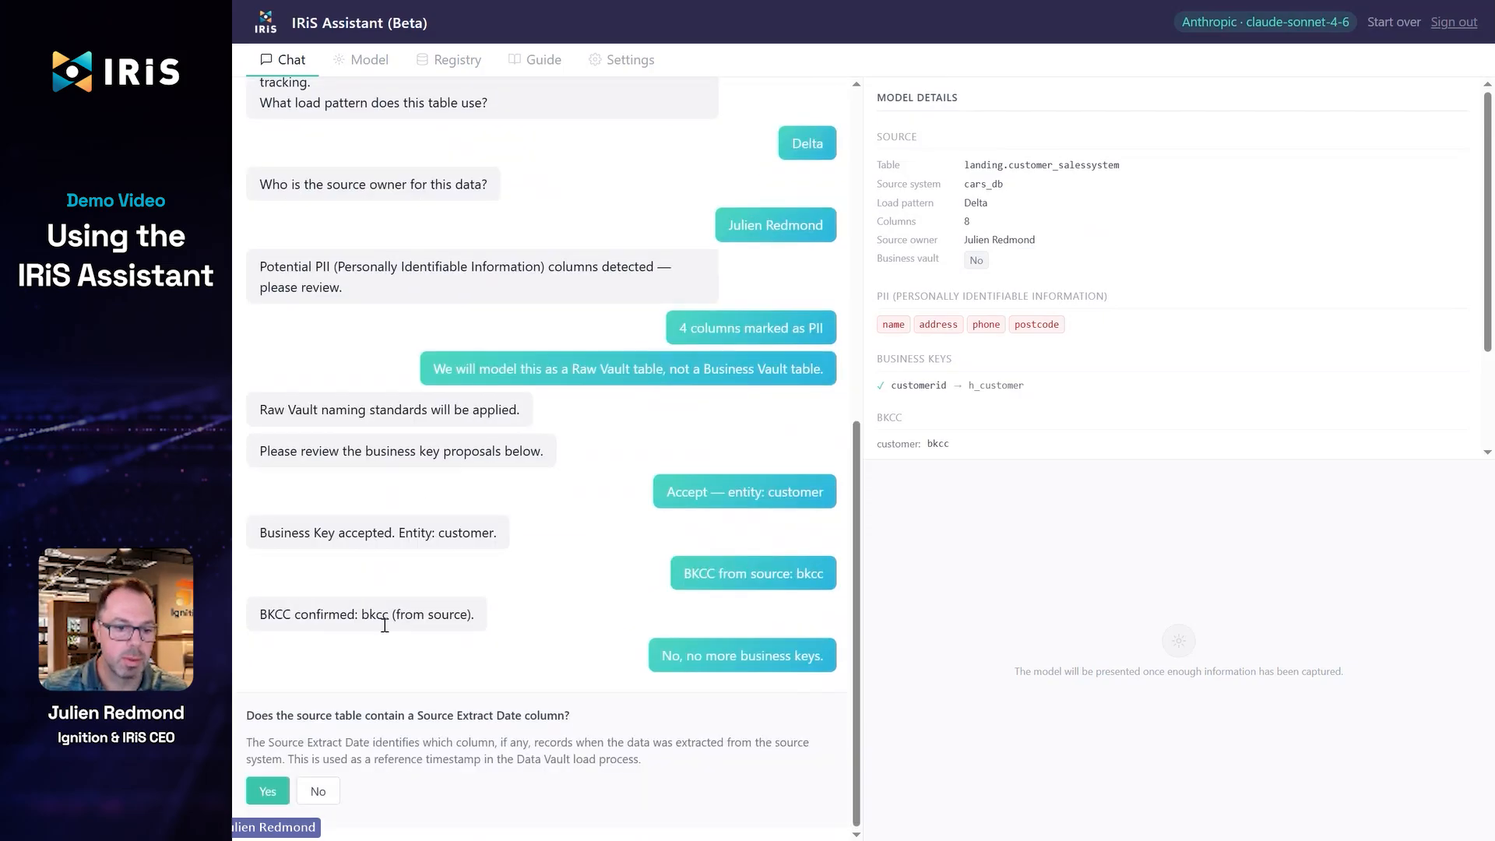
pyautogui.click(274, 793)
pyautogui.click(316, 785)
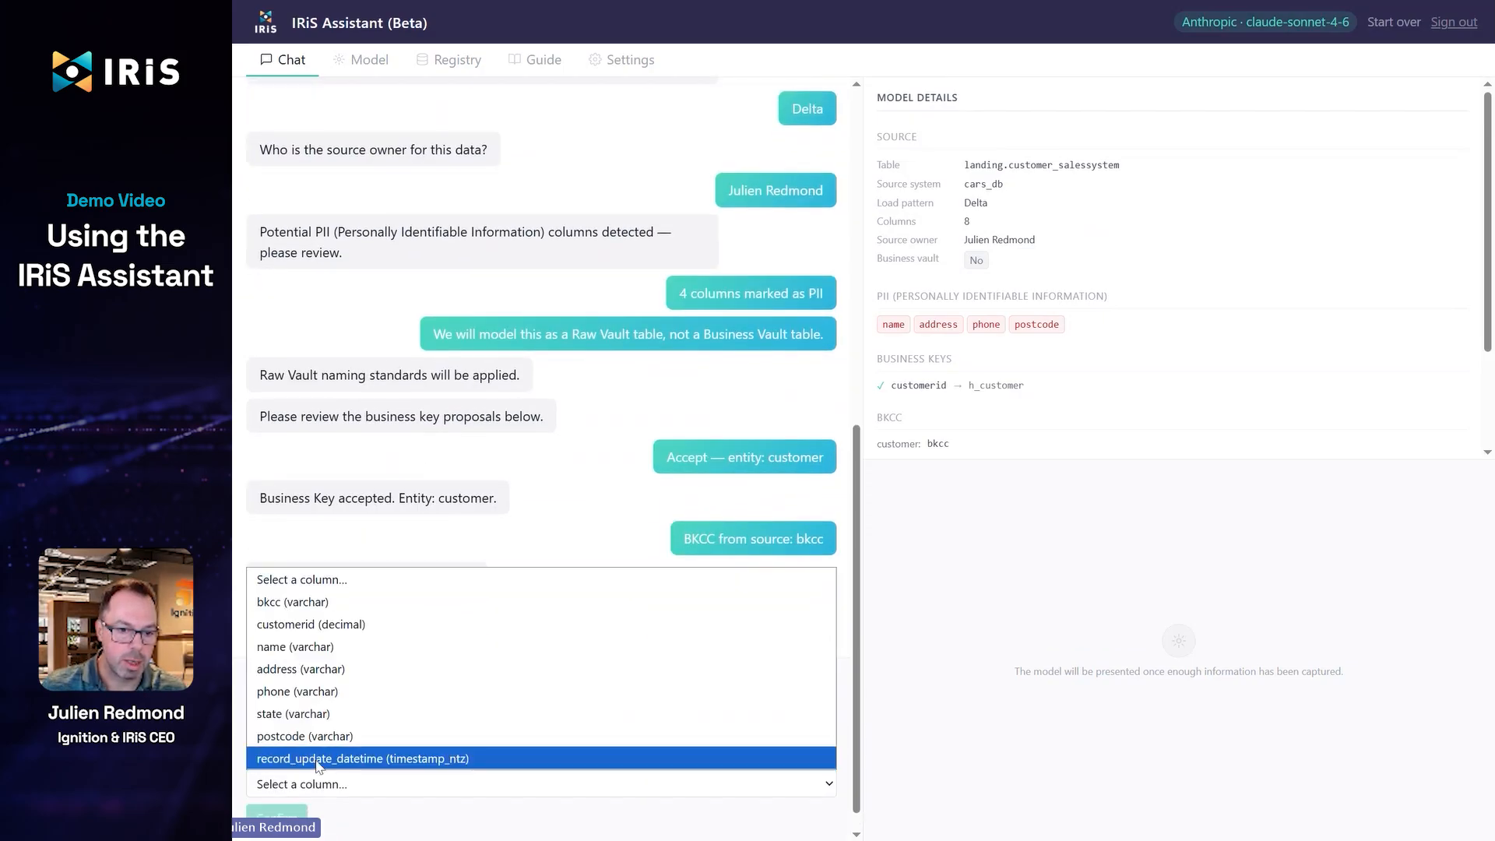
pyautogui.click(319, 758)
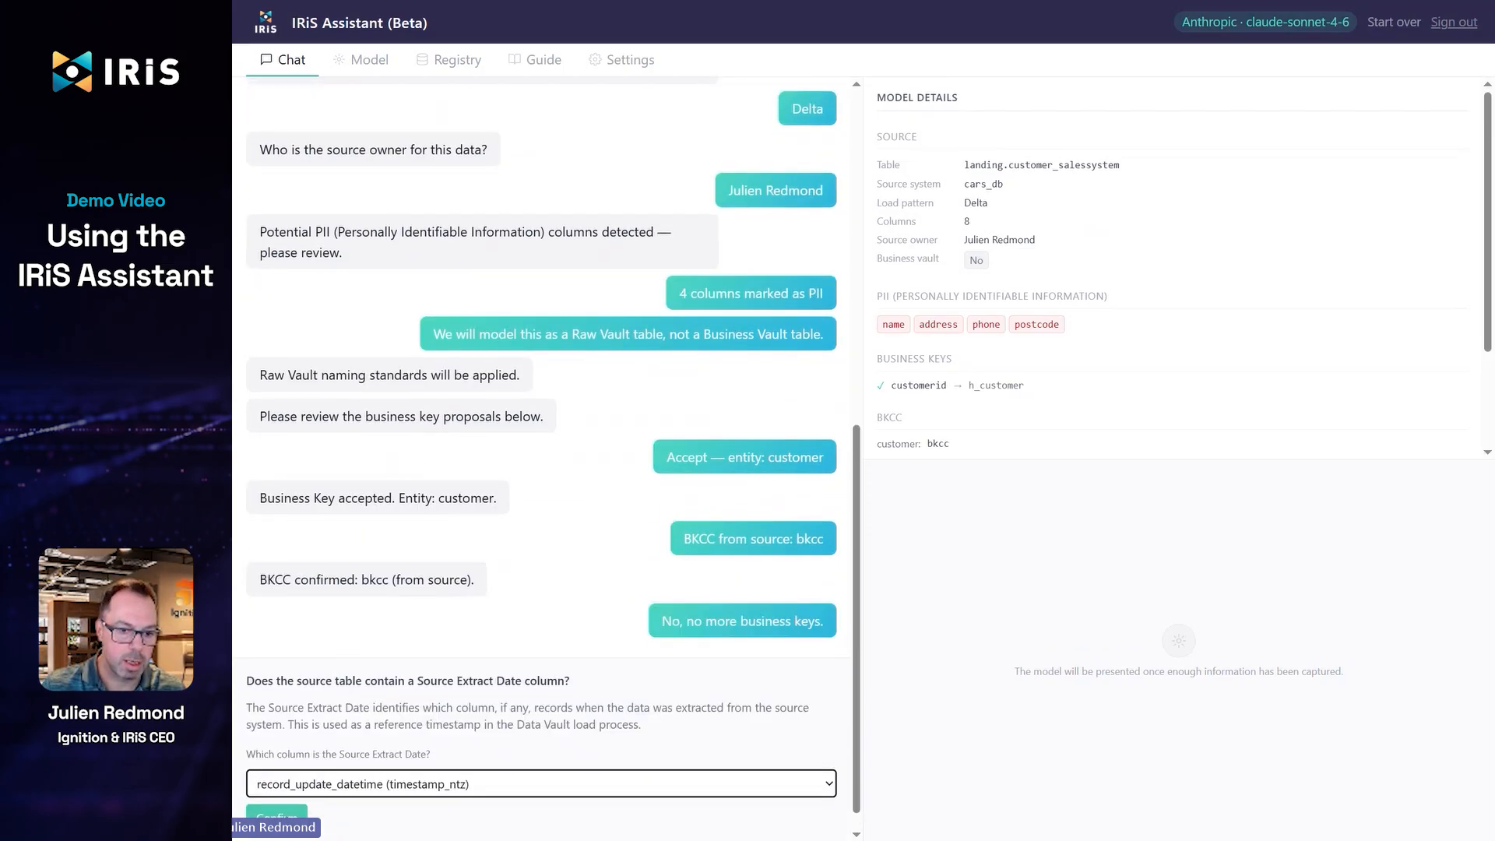
pyautogui.click(286, 816)
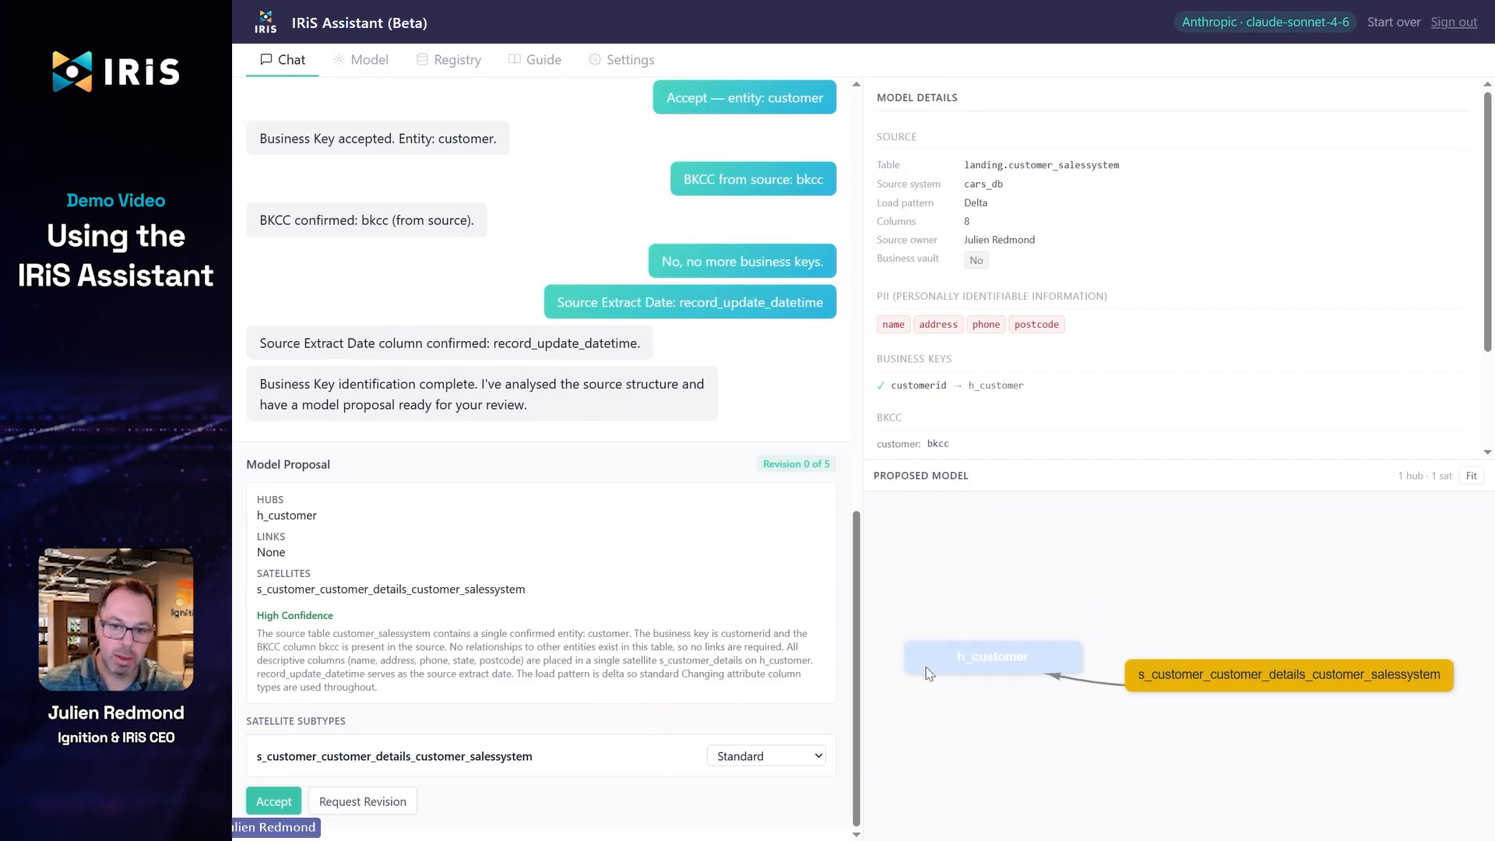
# Step: Rearrange the proposed model diagram so the h_customer hub sits above its customer details satellite
pyautogui.moveTo(929, 674); pyautogui.dragTo(937, 558)
pyautogui.moveTo(1191, 699); pyautogui.dragTo(1107, 735)
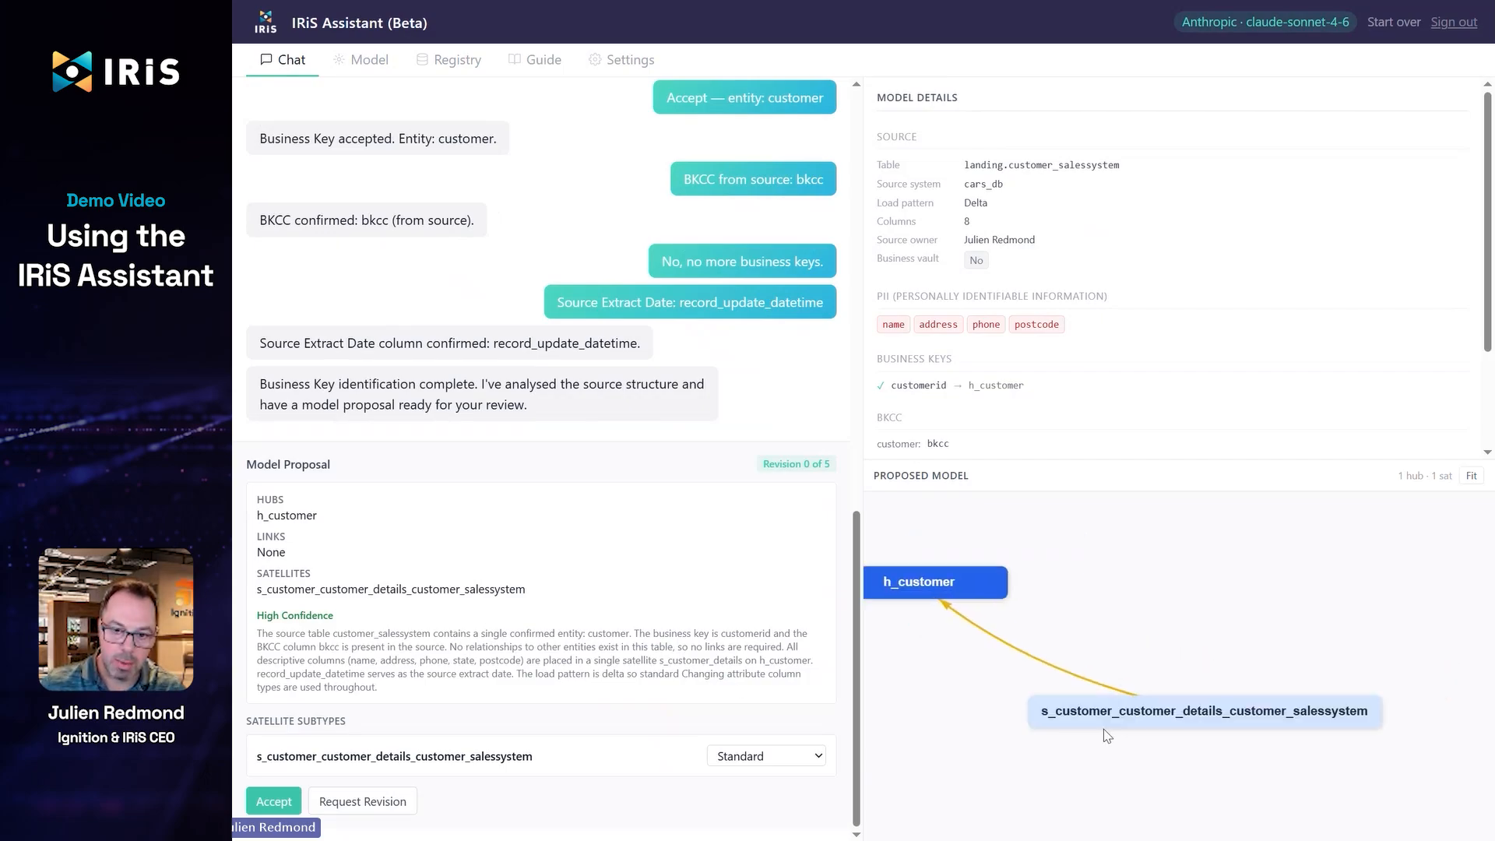
pyautogui.moveTo(1049, 569); pyautogui.dragTo(1203, 572)
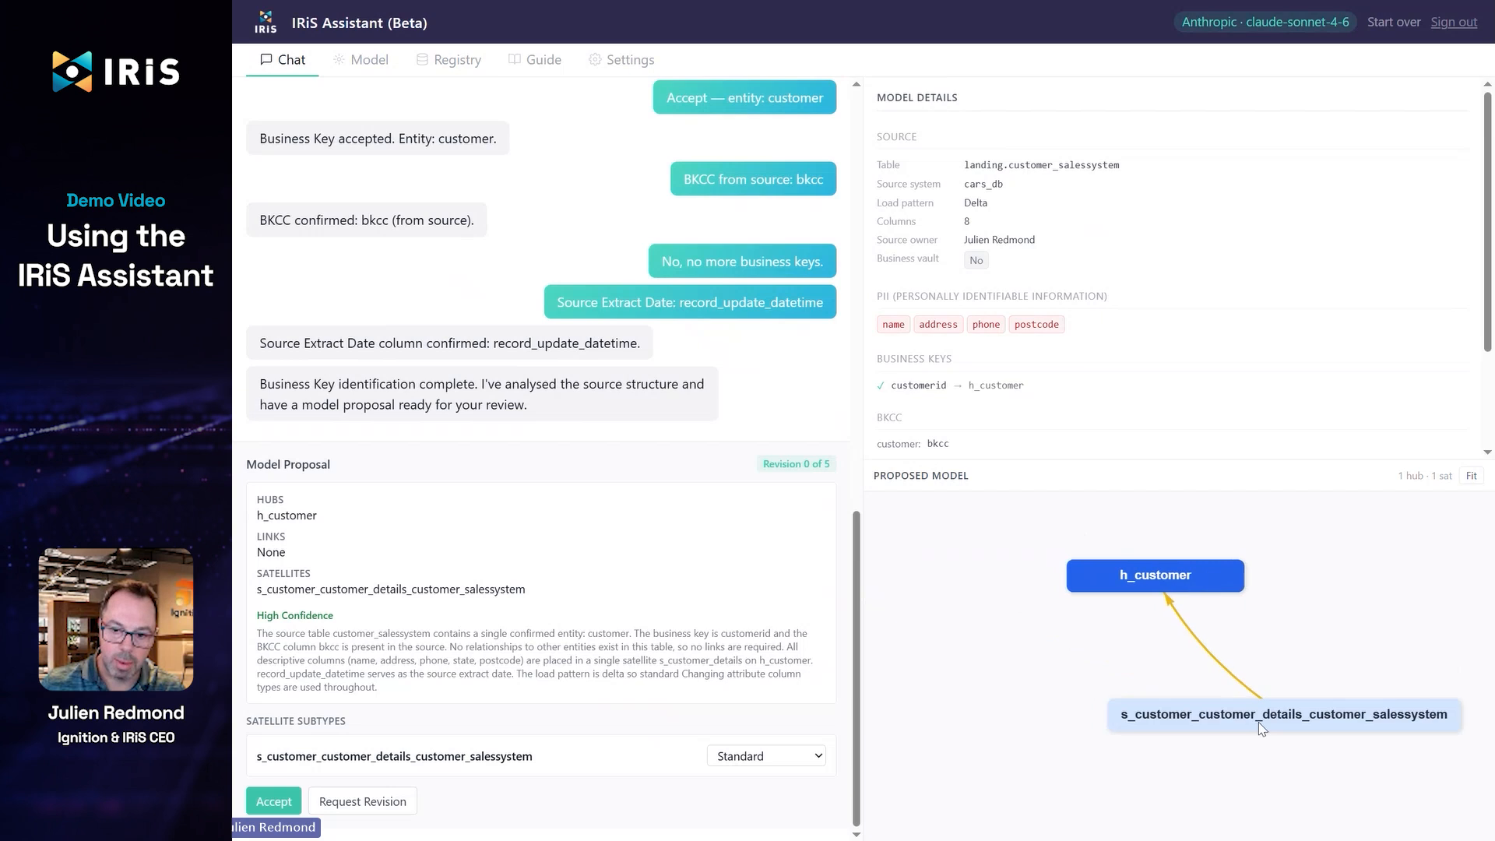
pyautogui.moveTo(1261, 728); pyautogui.dragTo(1121, 732)
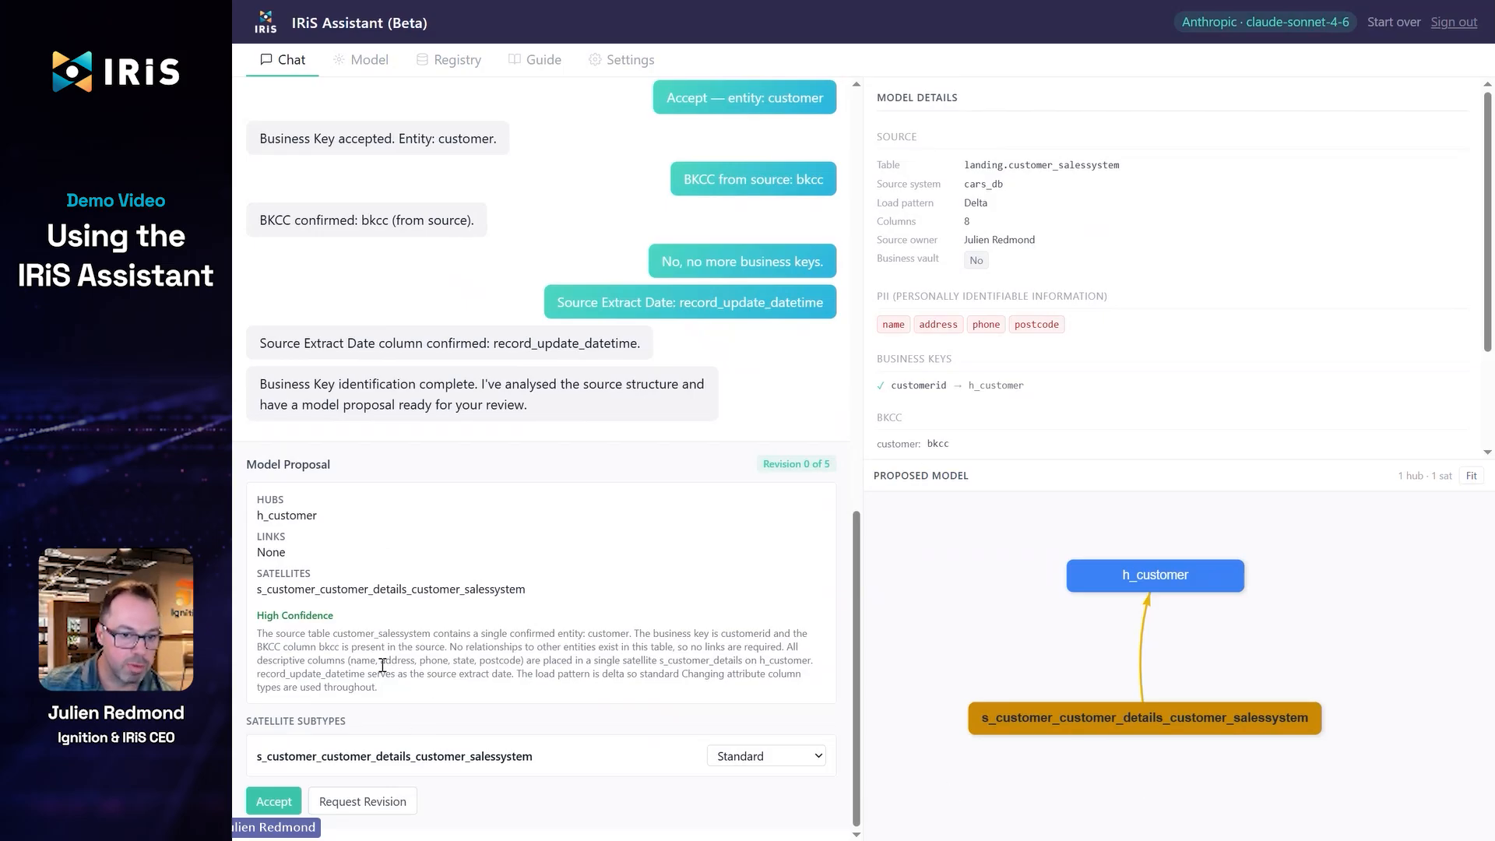
# Step: Accept the model proposal with the satellite subtype kept as Standard, and confirm the h_customer business definition
pyautogui.click(818, 755)
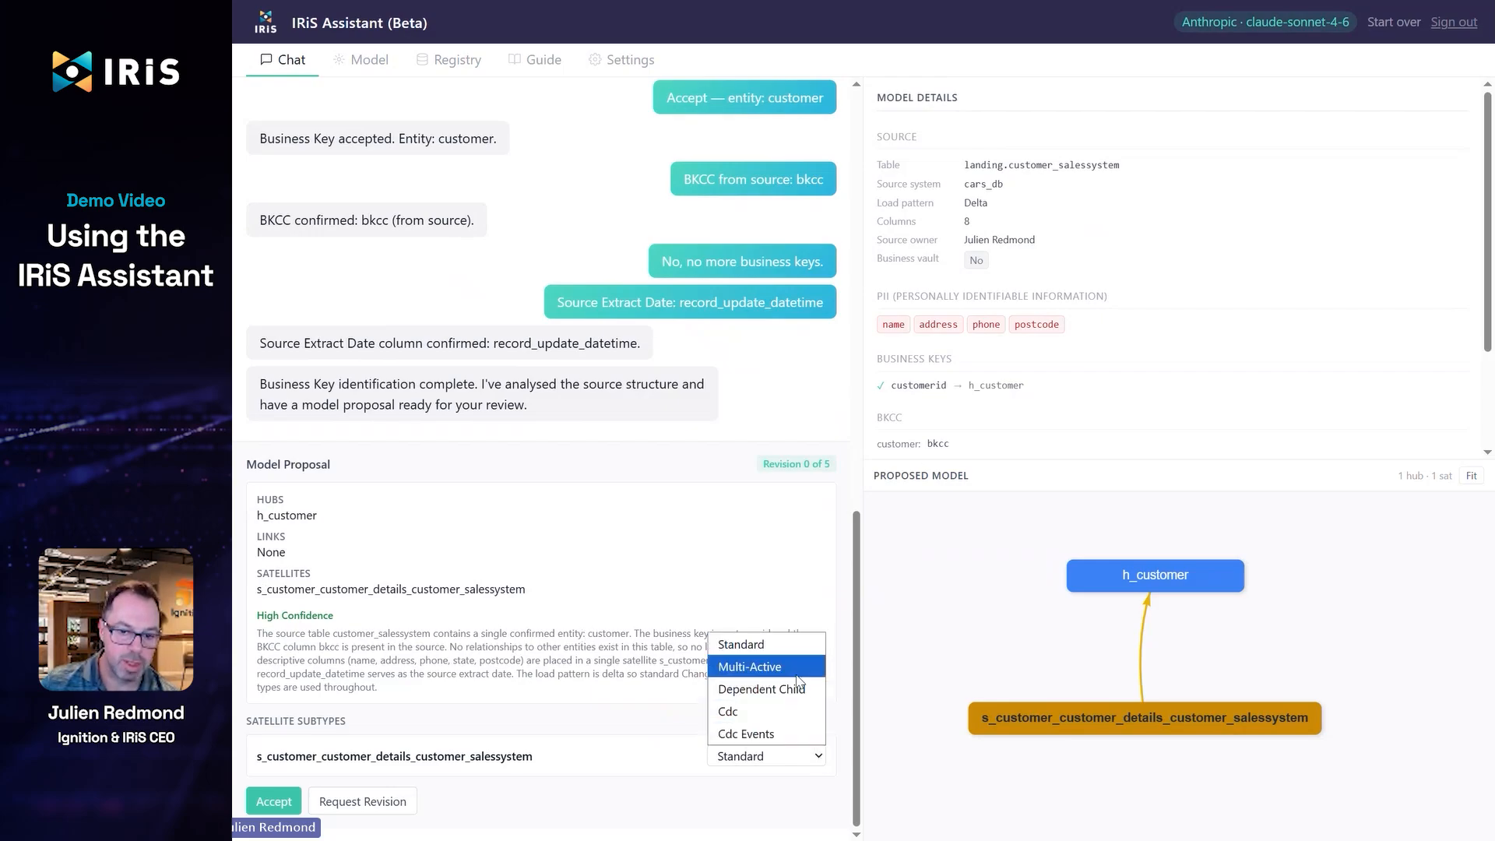
pyautogui.click(774, 794)
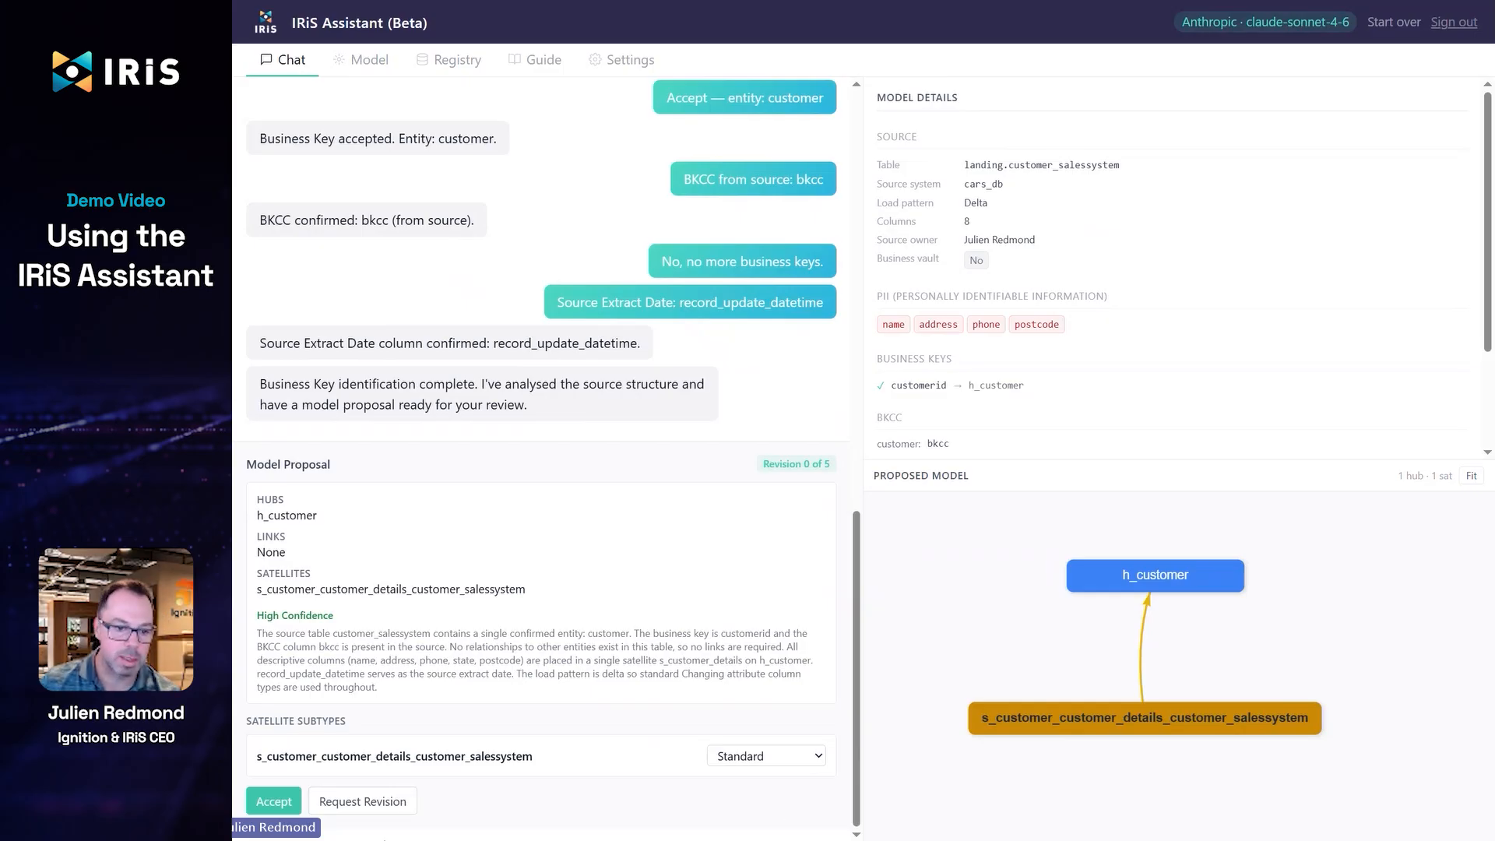
pyautogui.click(274, 802)
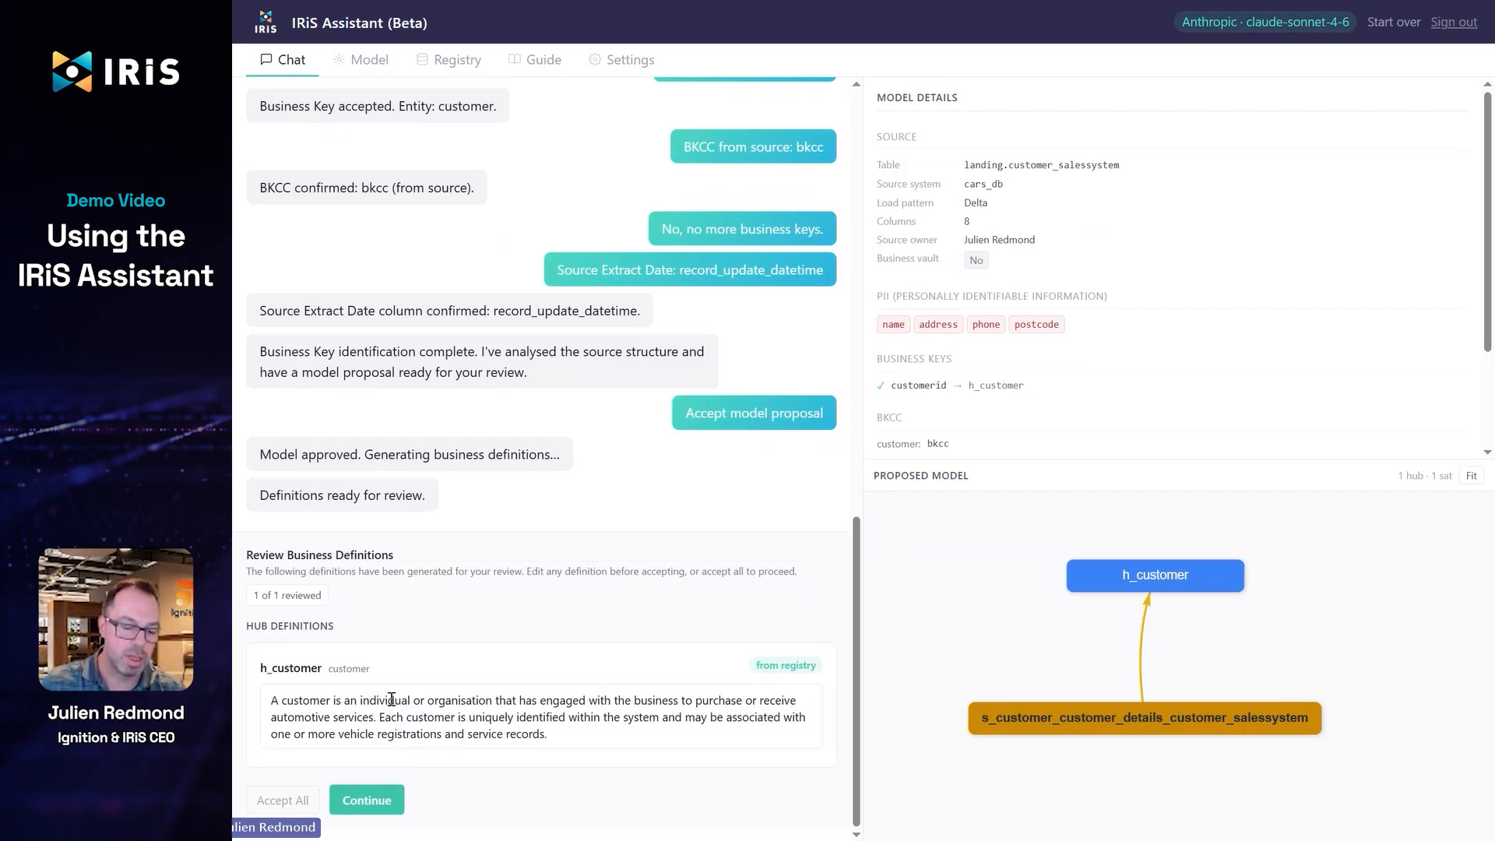
pyautogui.click(373, 808)
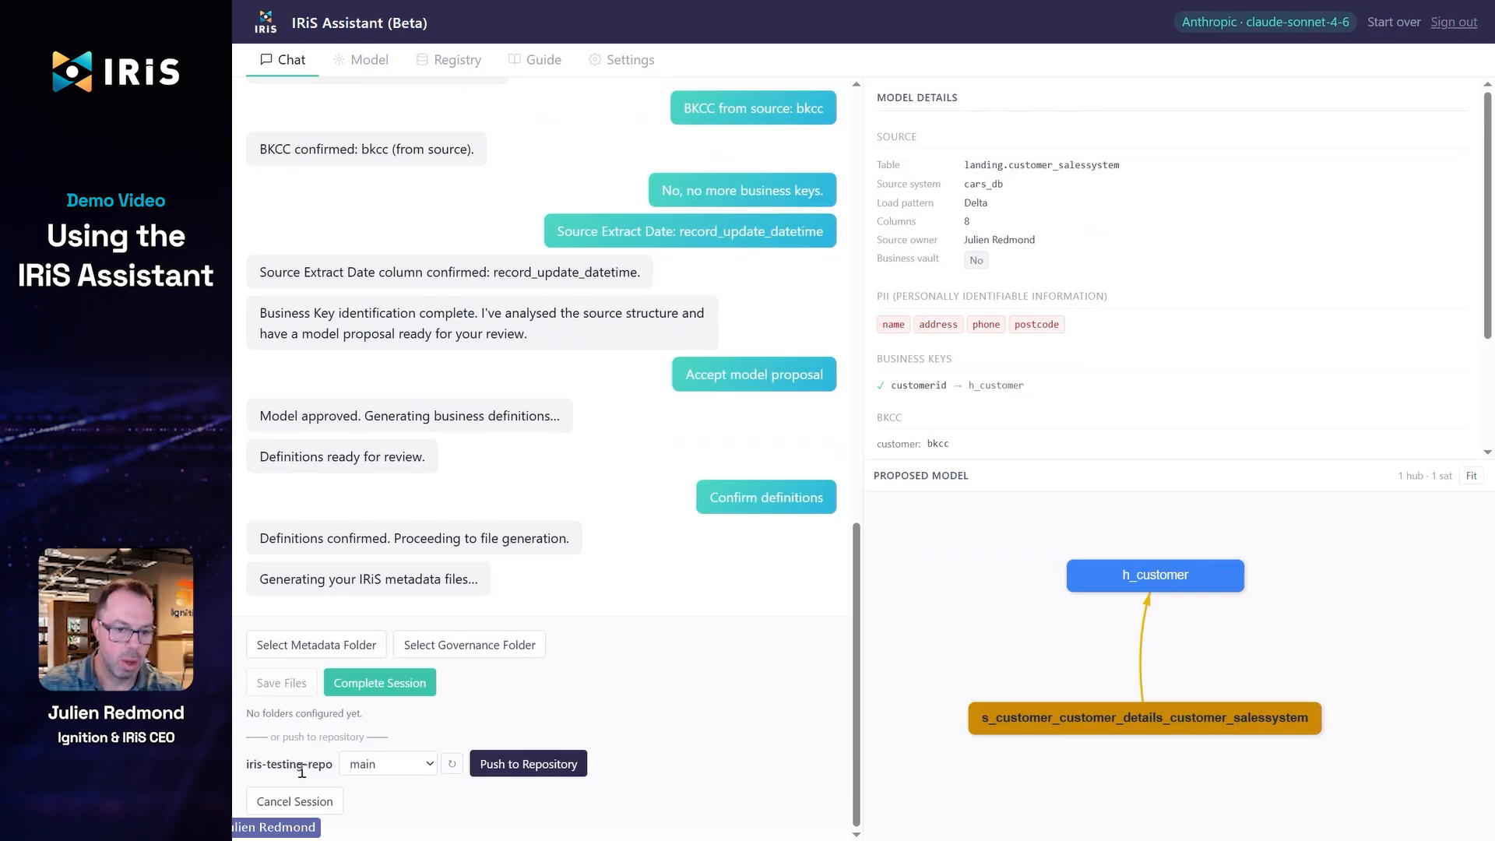
# Step: Push the generated metadata files to the feature/jules branch of iris-testing-repo
pyautogui.click(429, 766)
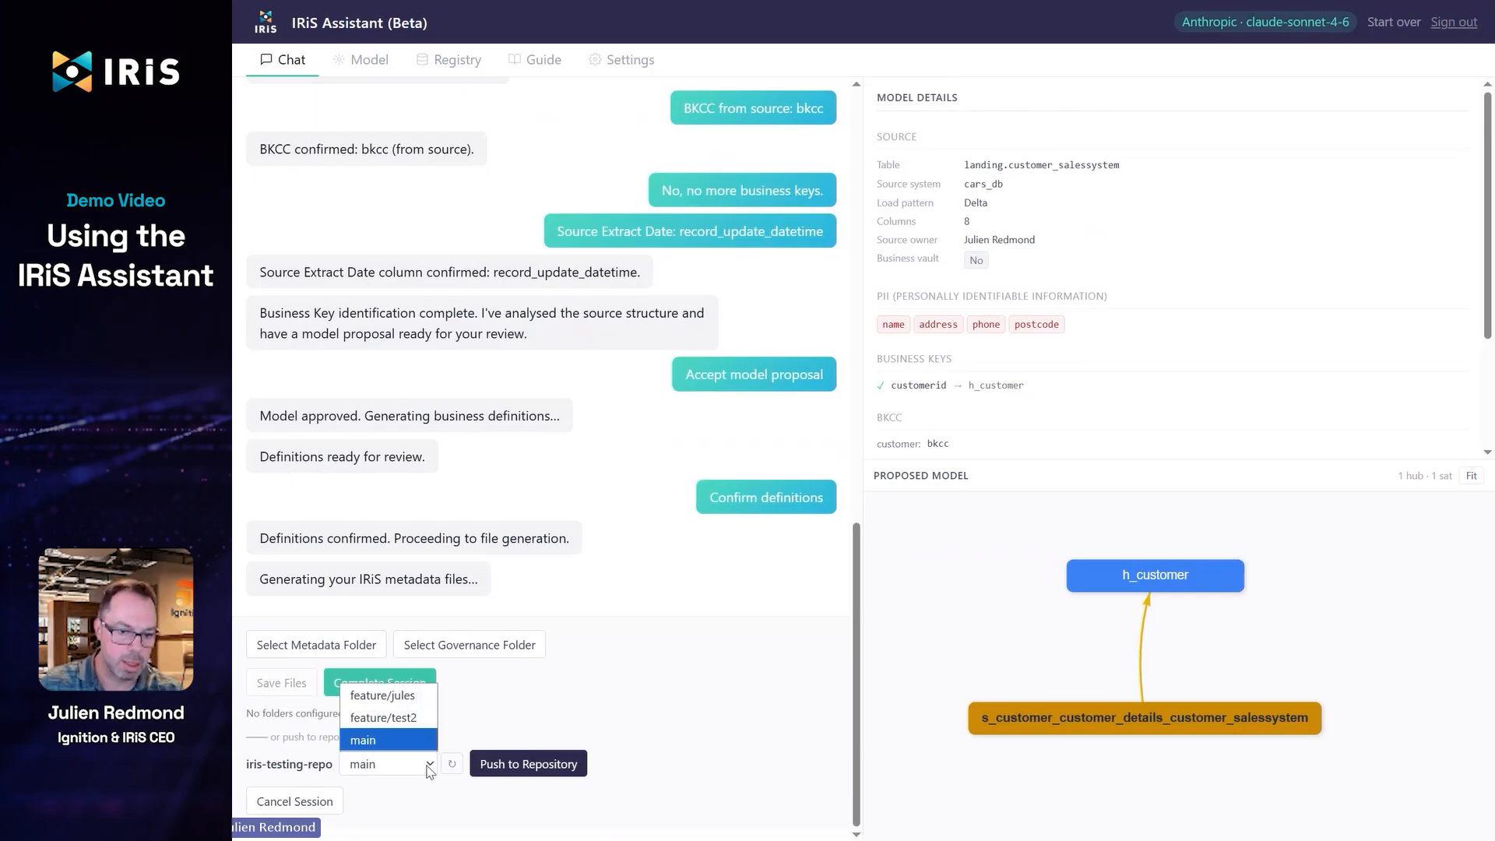
pyautogui.click(390, 698)
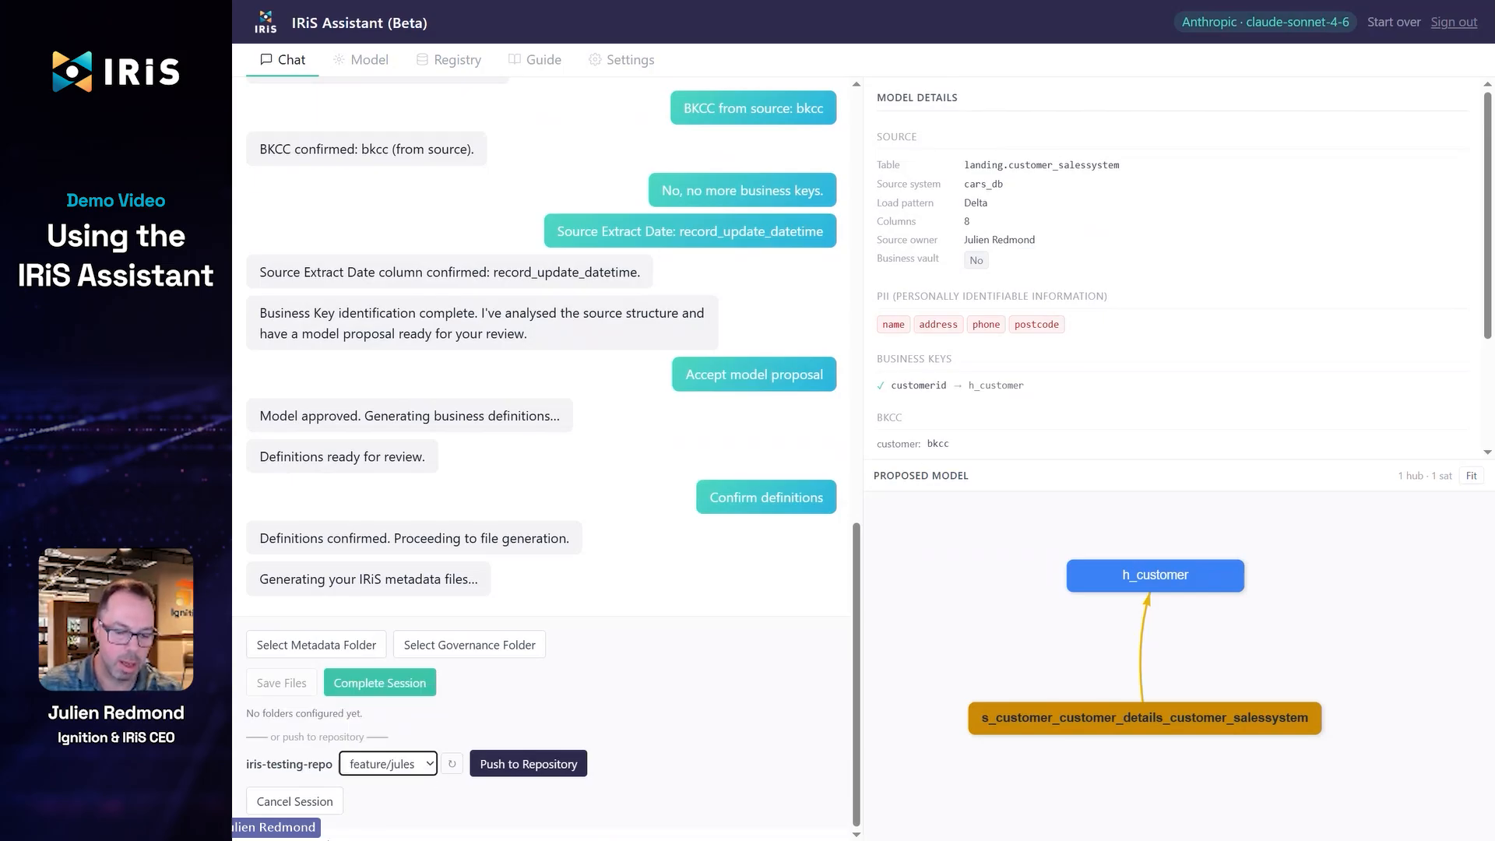
pyautogui.click(552, 775)
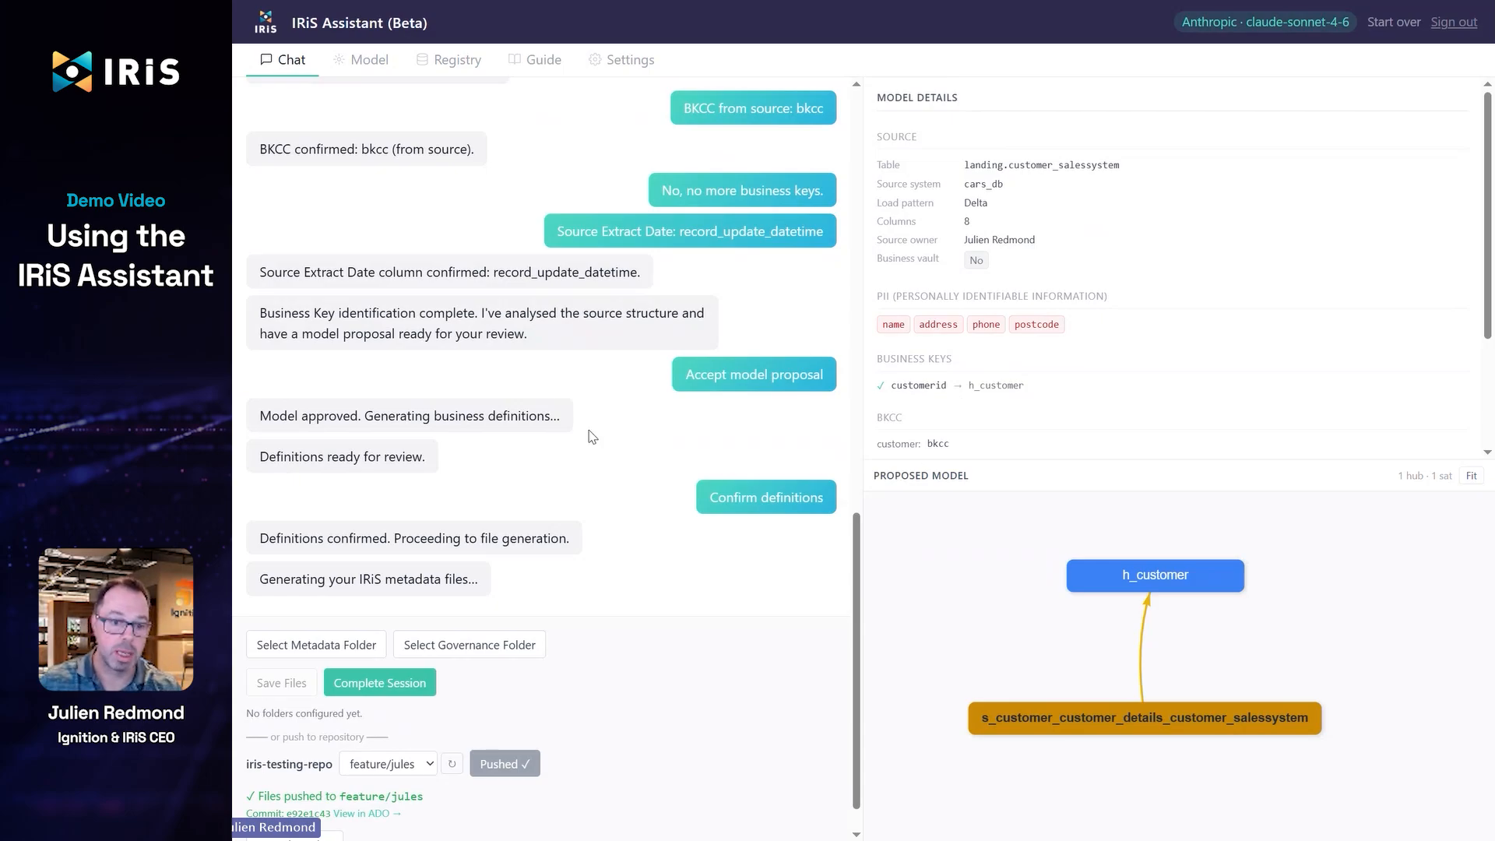
# Step: Complete the modelling session and confirm saving the model to the registry
pyautogui.click(403, 688)
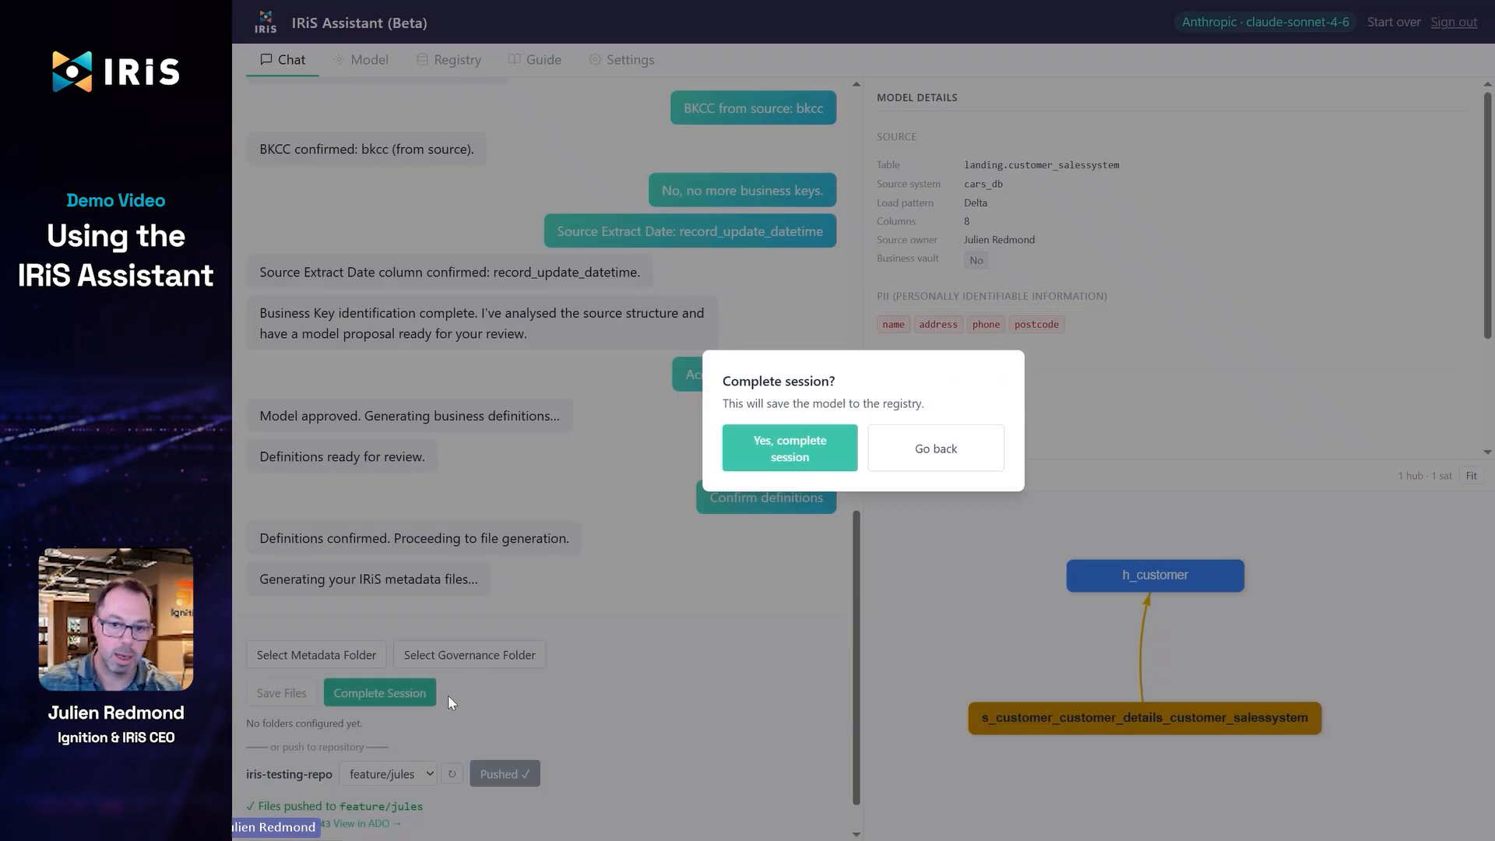
pyautogui.click(748, 460)
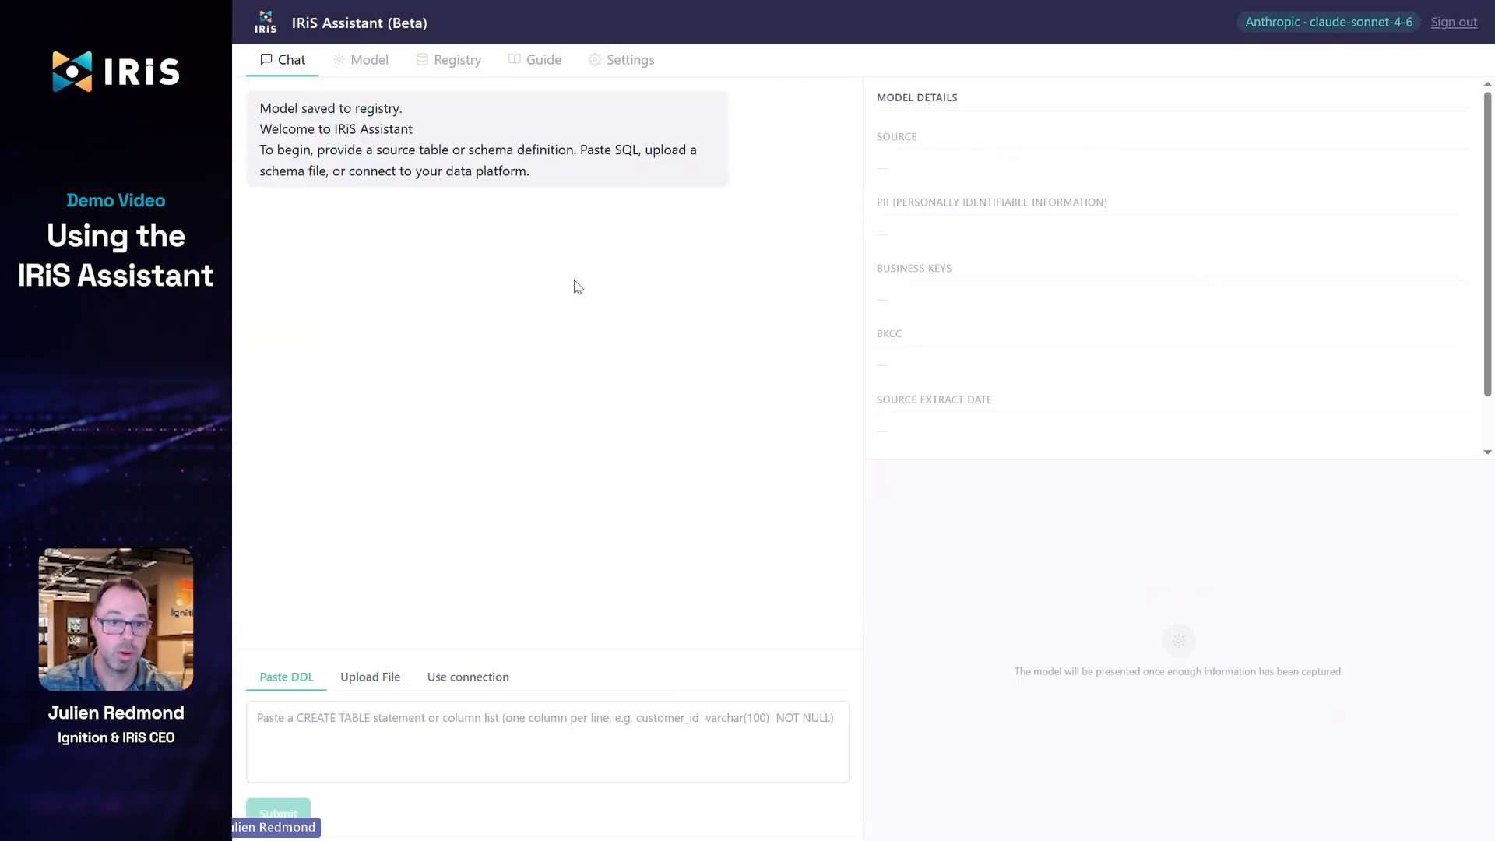
# Step: Open the full registry model diagram and spread out the overlapping sale, email and customer details satellites around the h_customer hub
pyautogui.click(378, 66)
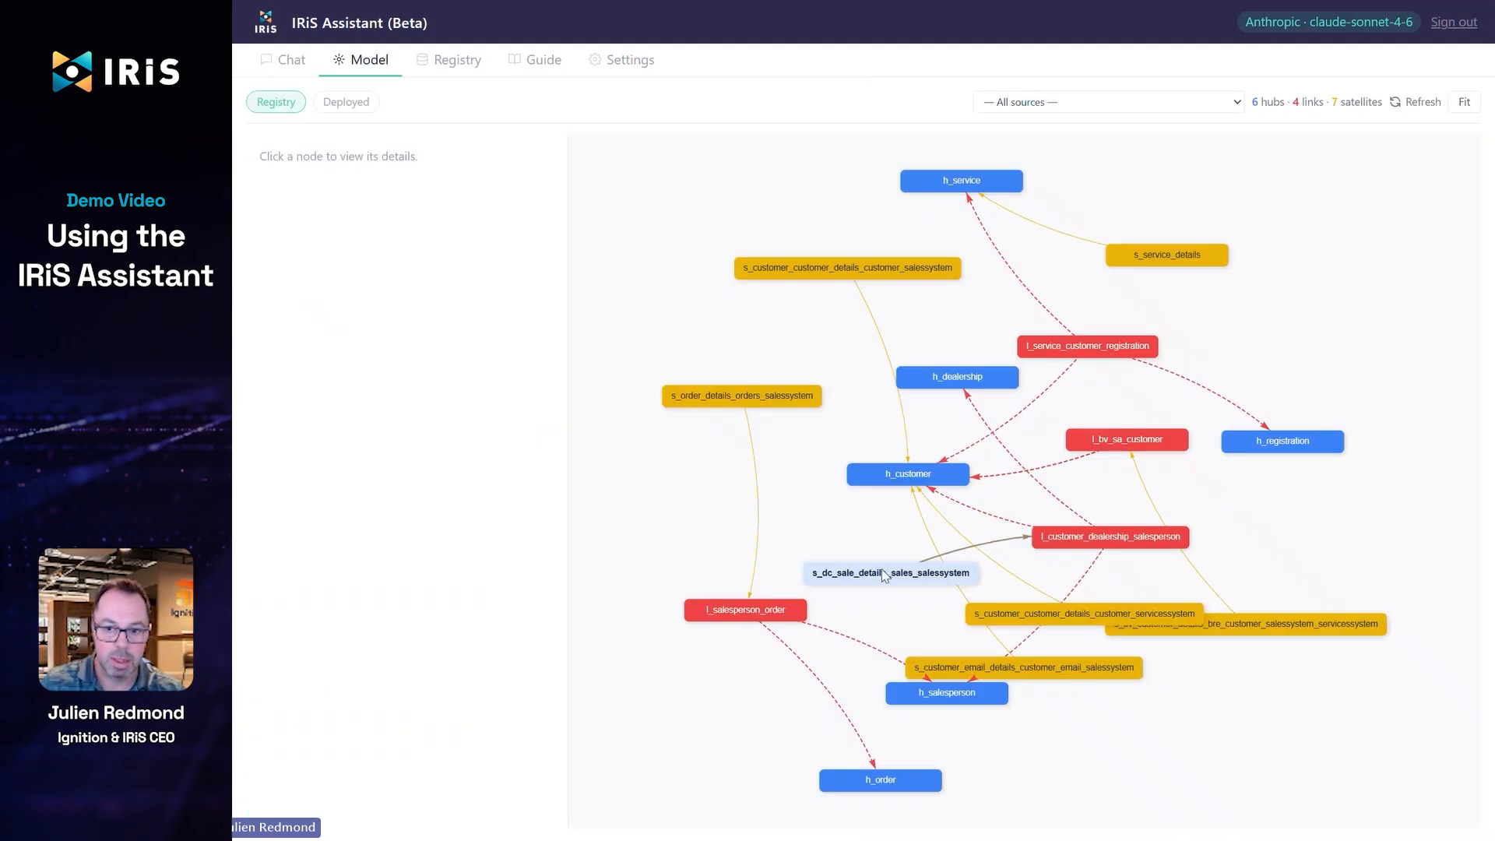
pyautogui.moveTo(885, 576); pyautogui.dragTo(1335, 526)
pyautogui.moveTo(1242, 625); pyautogui.dragTo(1312, 695)
pyautogui.moveTo(1073, 662); pyautogui.dragTo(919, 546)
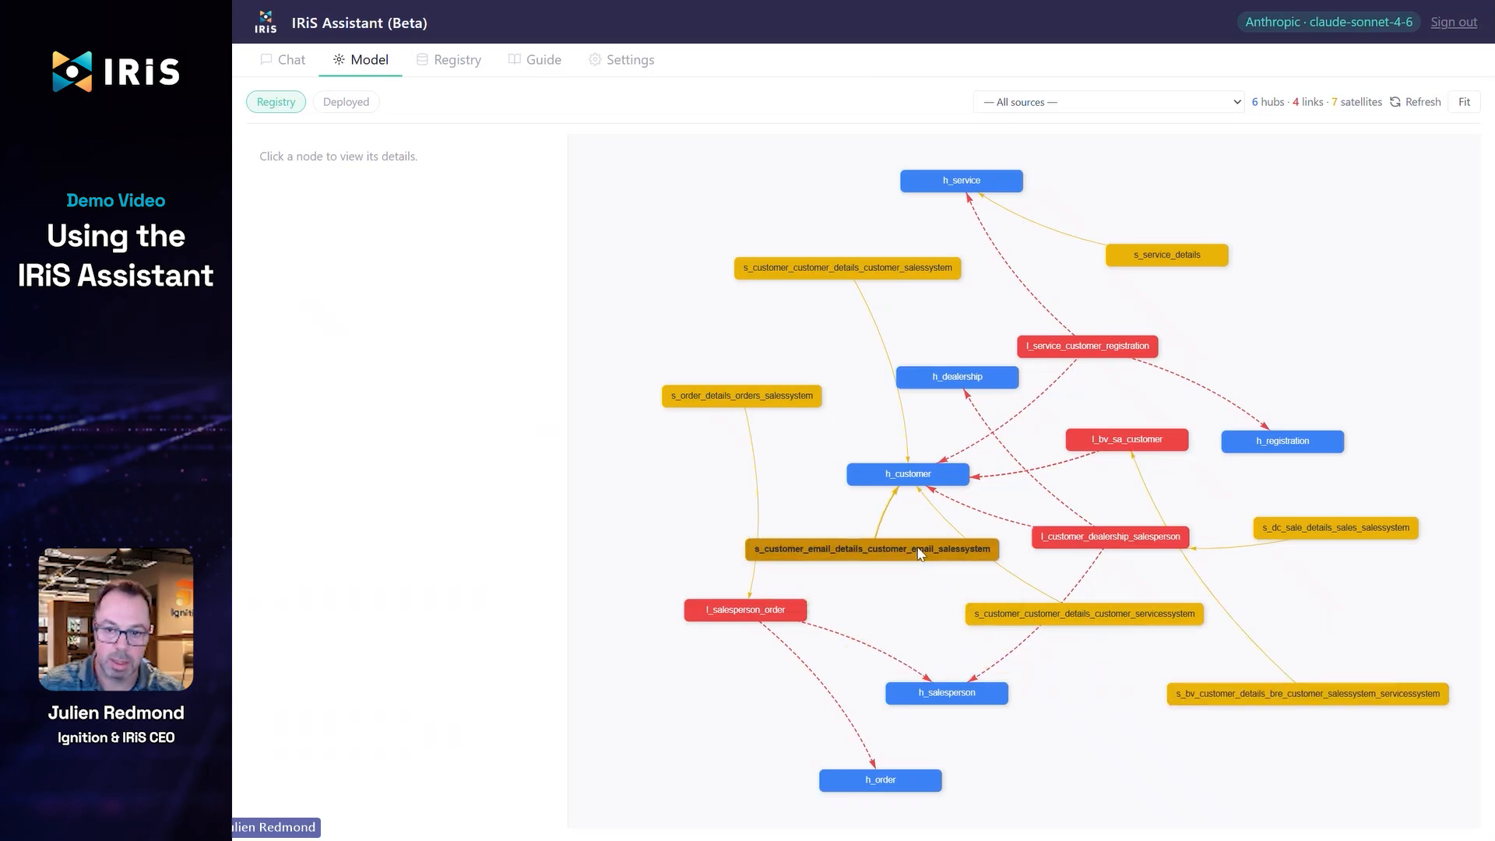
pyautogui.click(1462, 104)
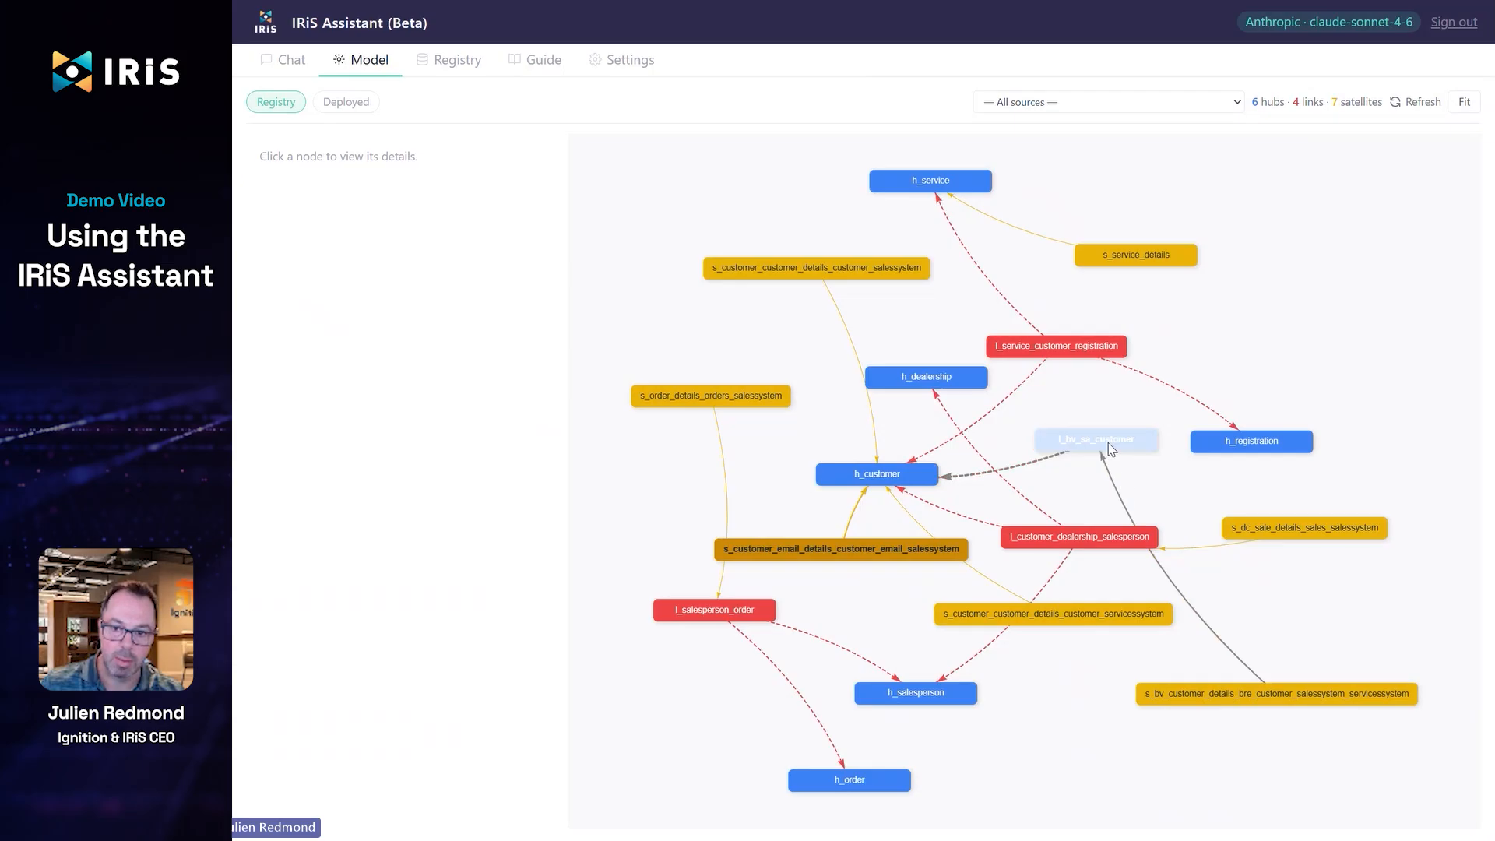
pyautogui.moveTo(1273, 706); pyautogui.dragTo(1324, 331)
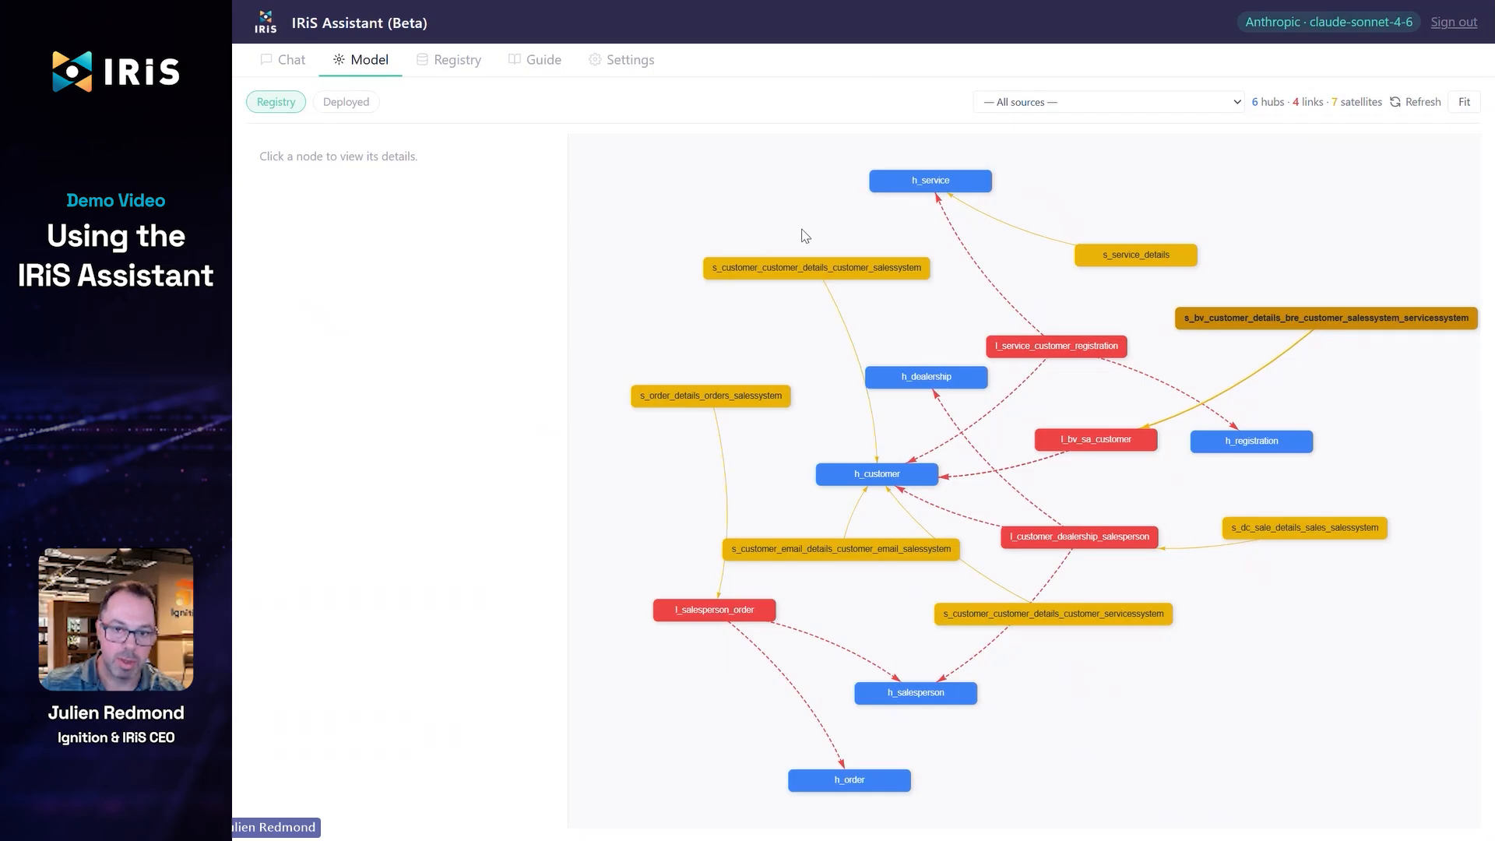
pyautogui.moveTo(824, 266); pyautogui.dragTo(775, 273)
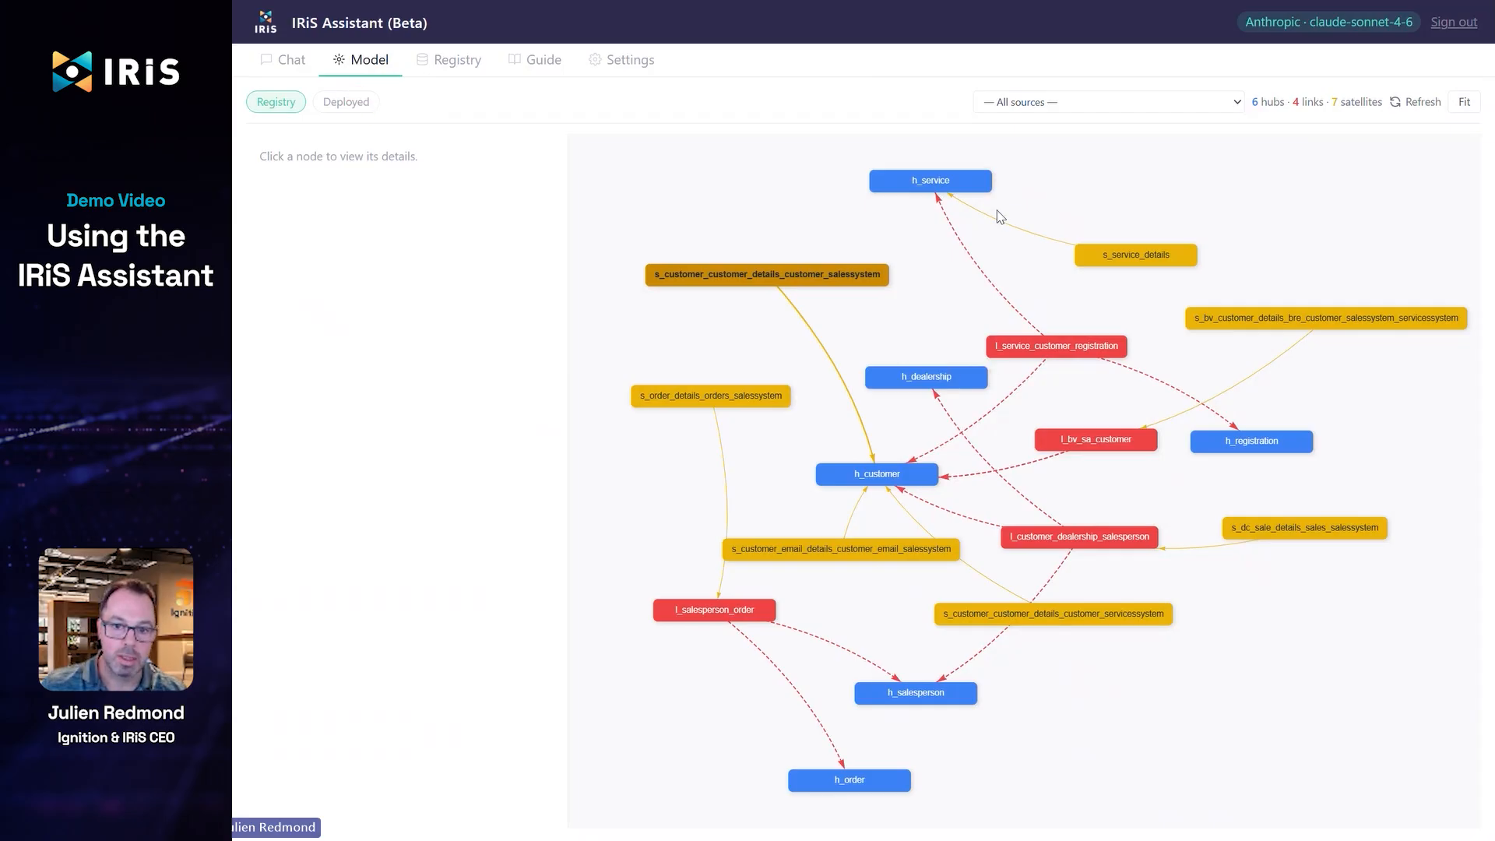
# Step: Inspect the source tables, definitions and columns of the h_customer hub and the l_service_customer_registration link
pyautogui.click(872, 481)
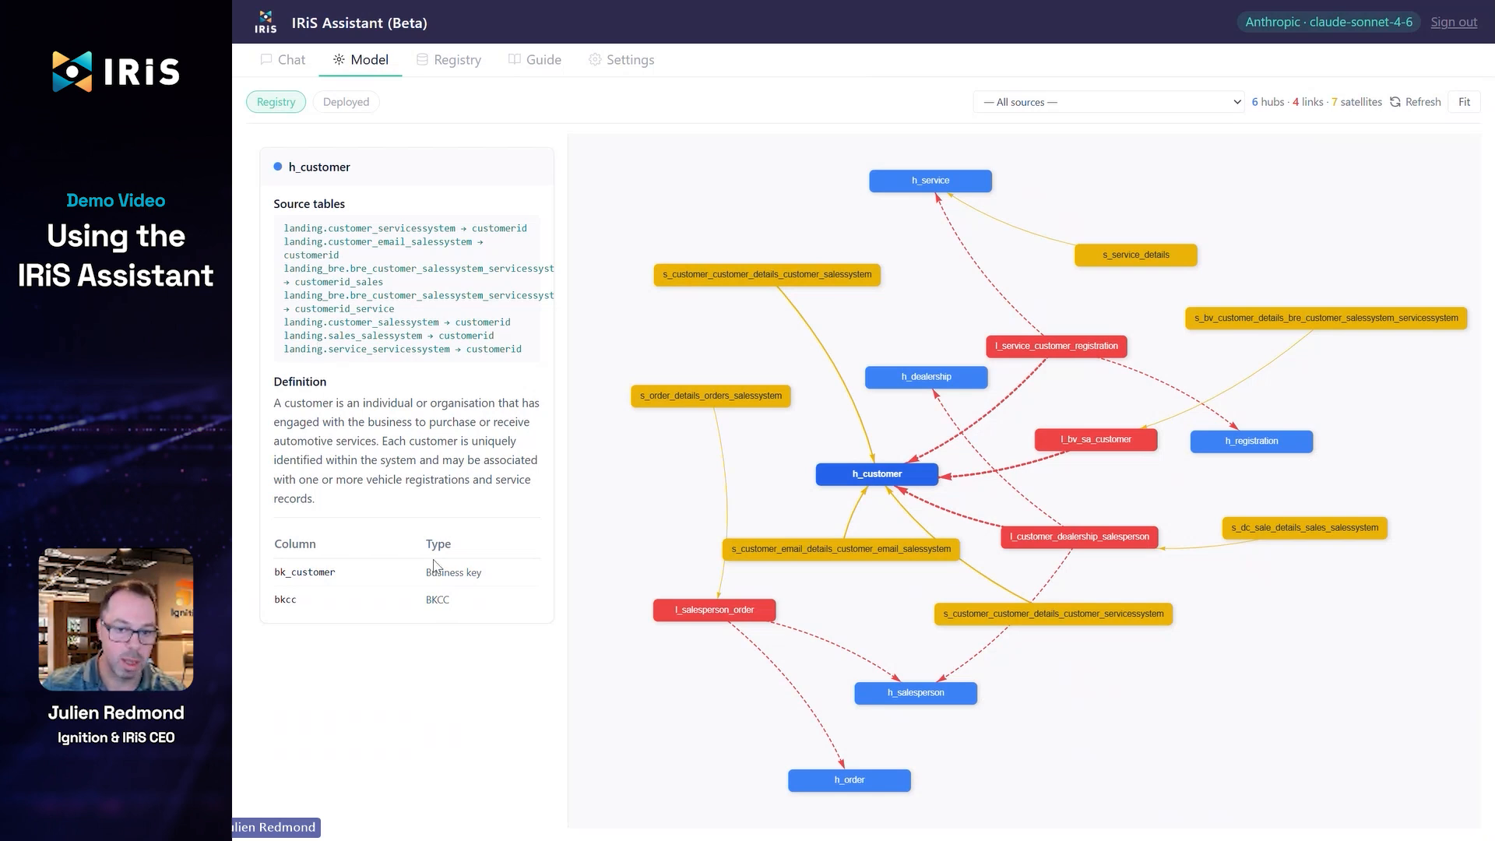
pyautogui.click(1076, 350)
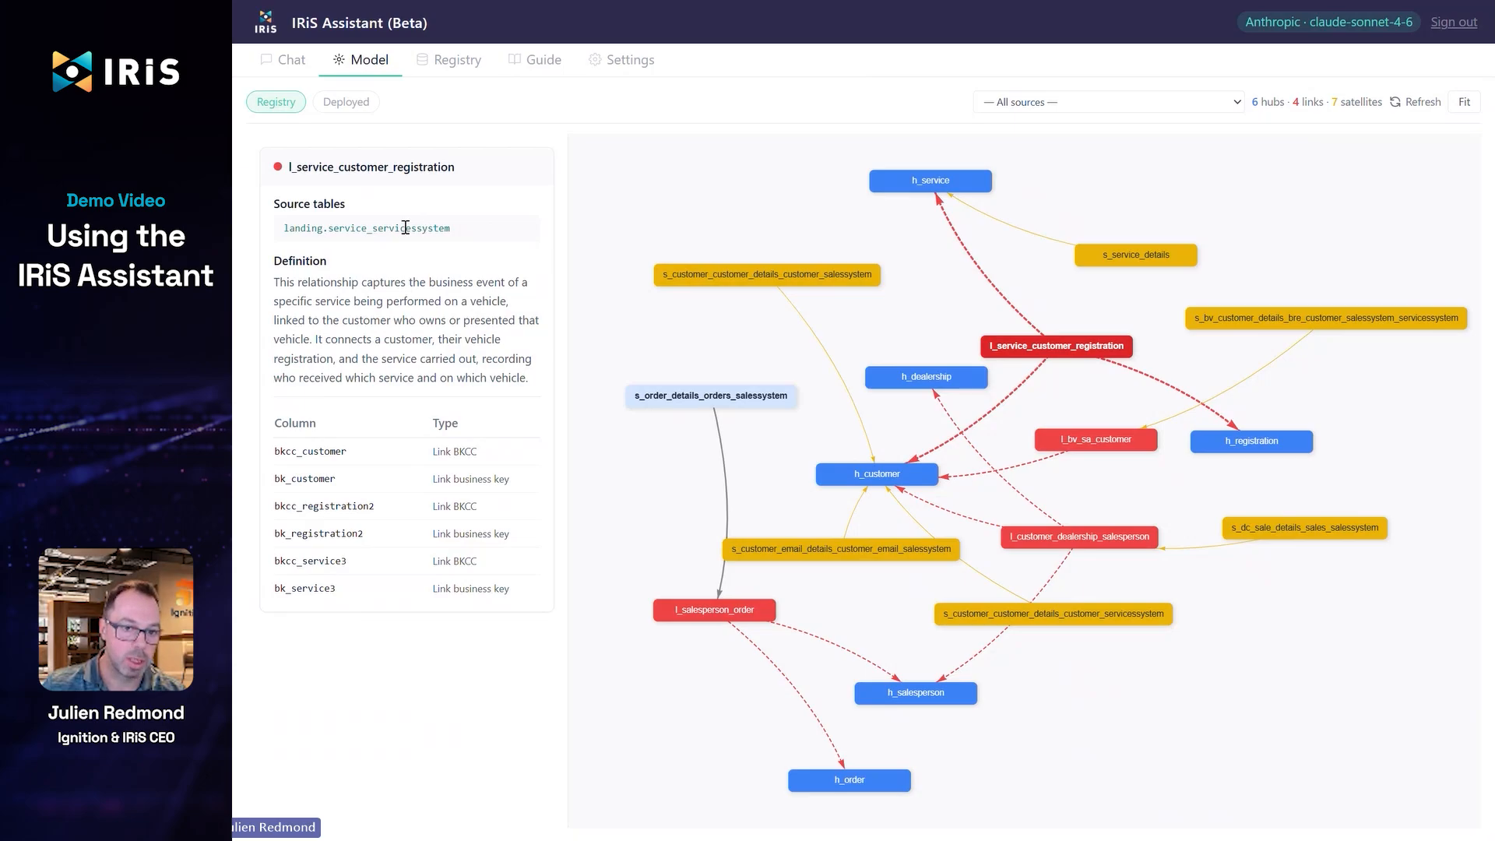
# Step: Open the registry and review the customer hub's full definition and source column mappings, then collapse its details
pyautogui.click(462, 66)
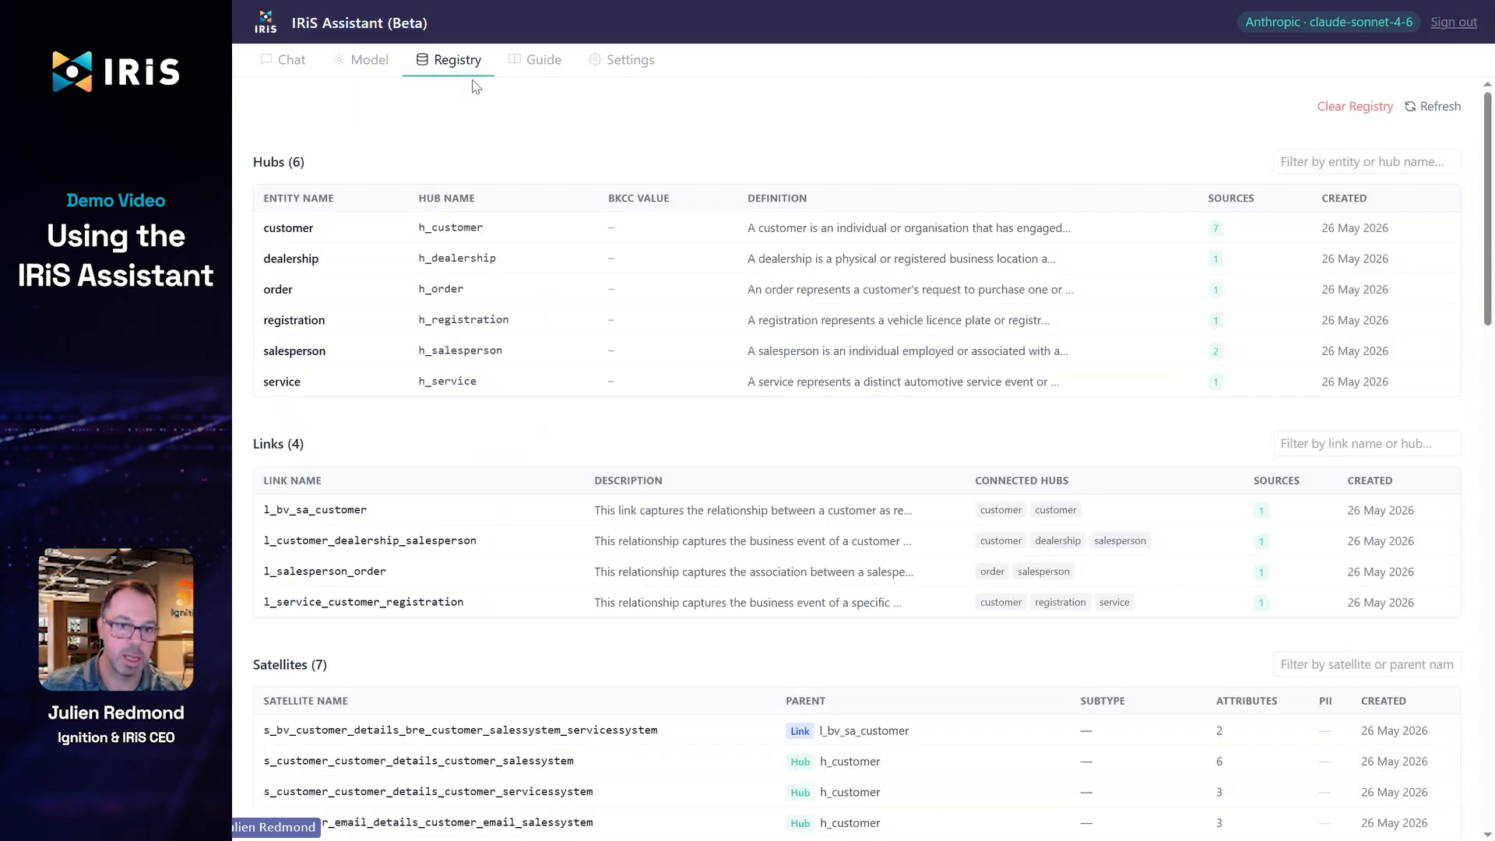
pyautogui.click(306, 226)
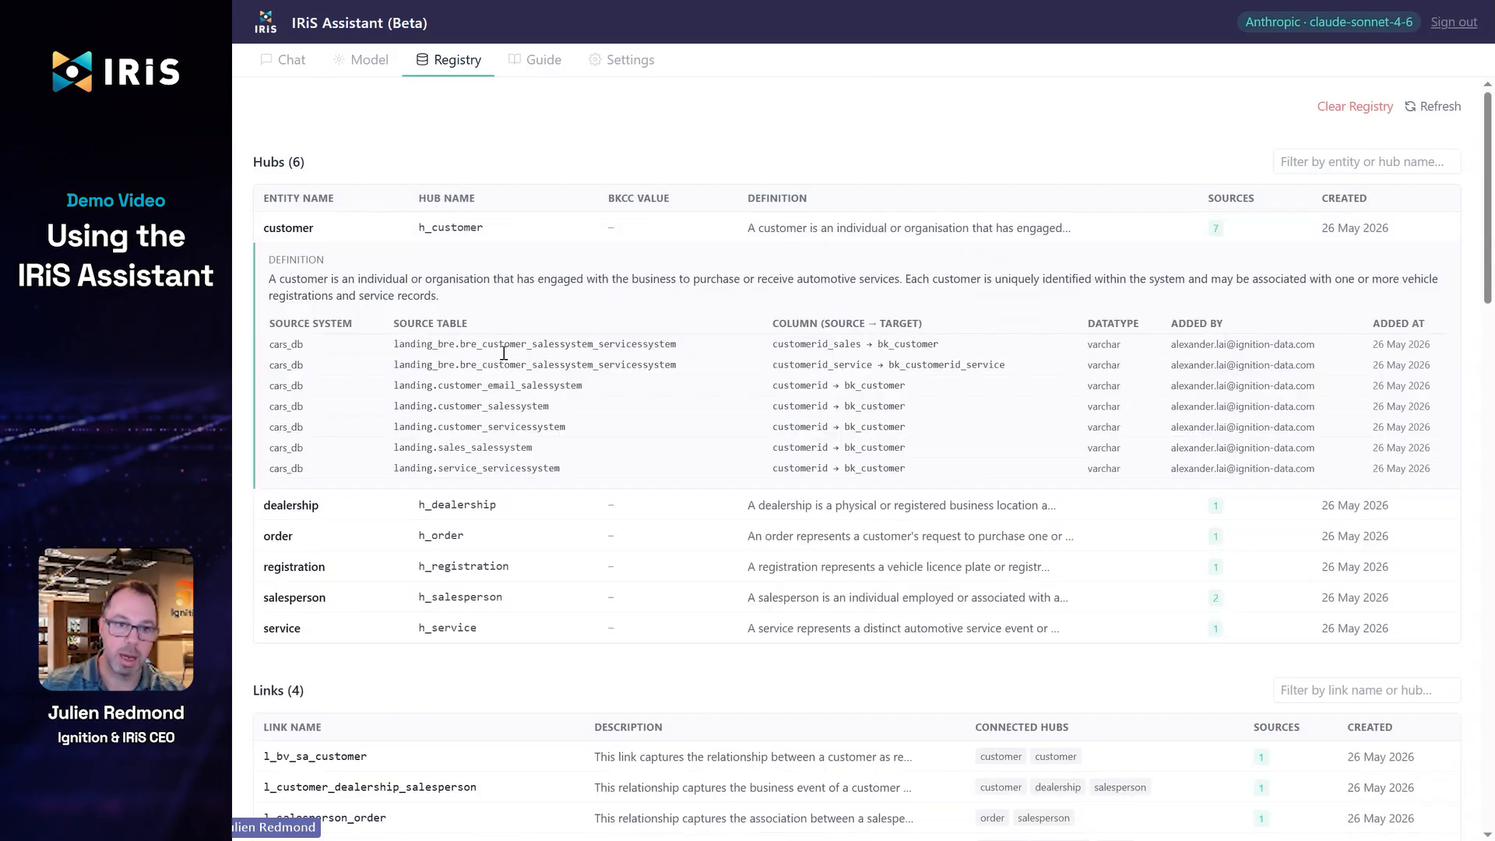
pyautogui.click(304, 232)
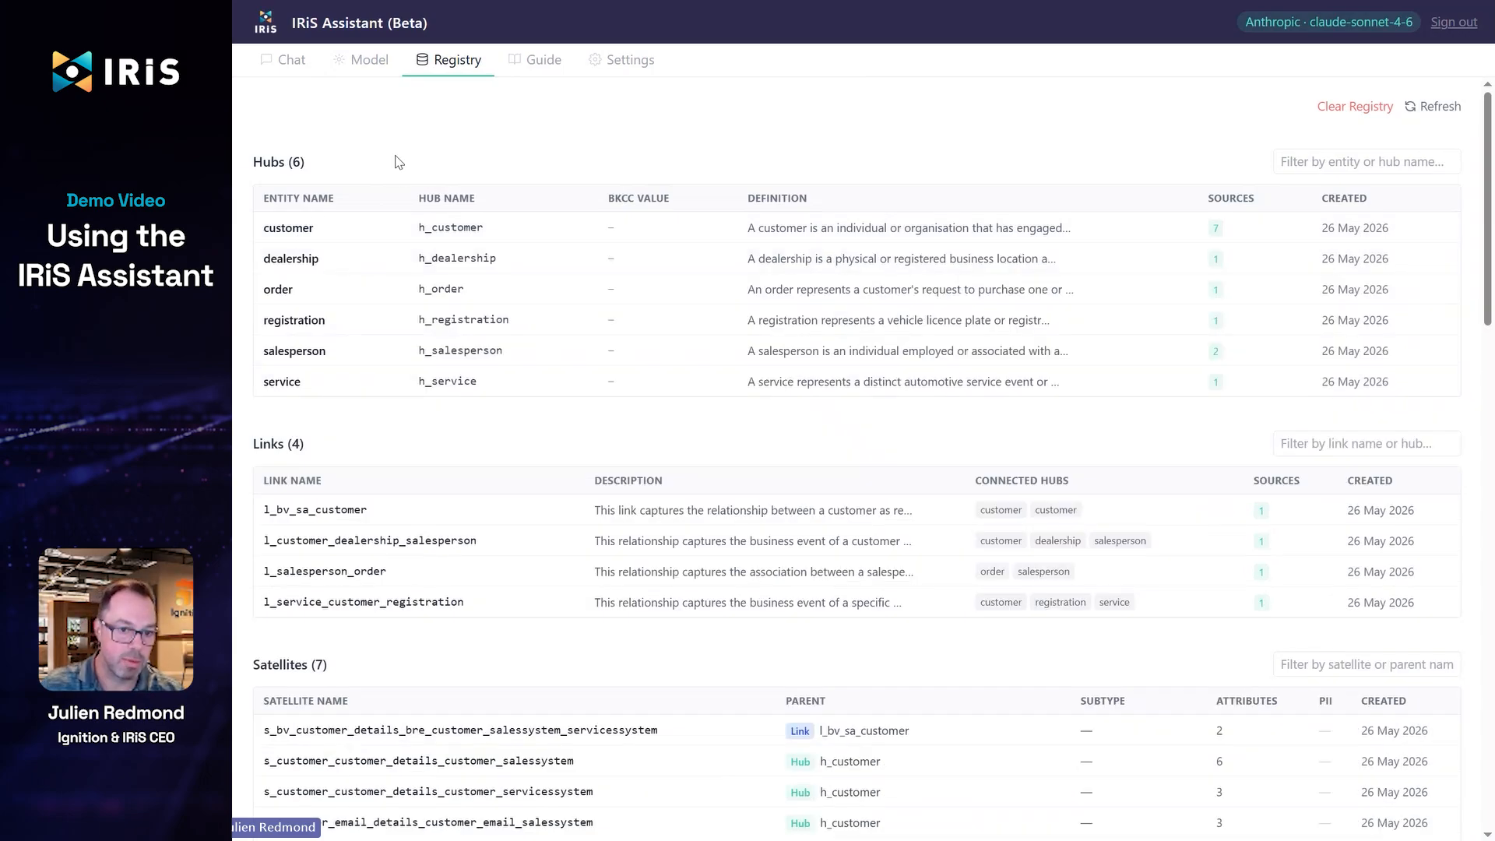
# Step: Review the registry's satellites, model versions, audit log, conflicts and PII patterns, and return to the hubs list
pyautogui.scroll(-8, 572, 468)
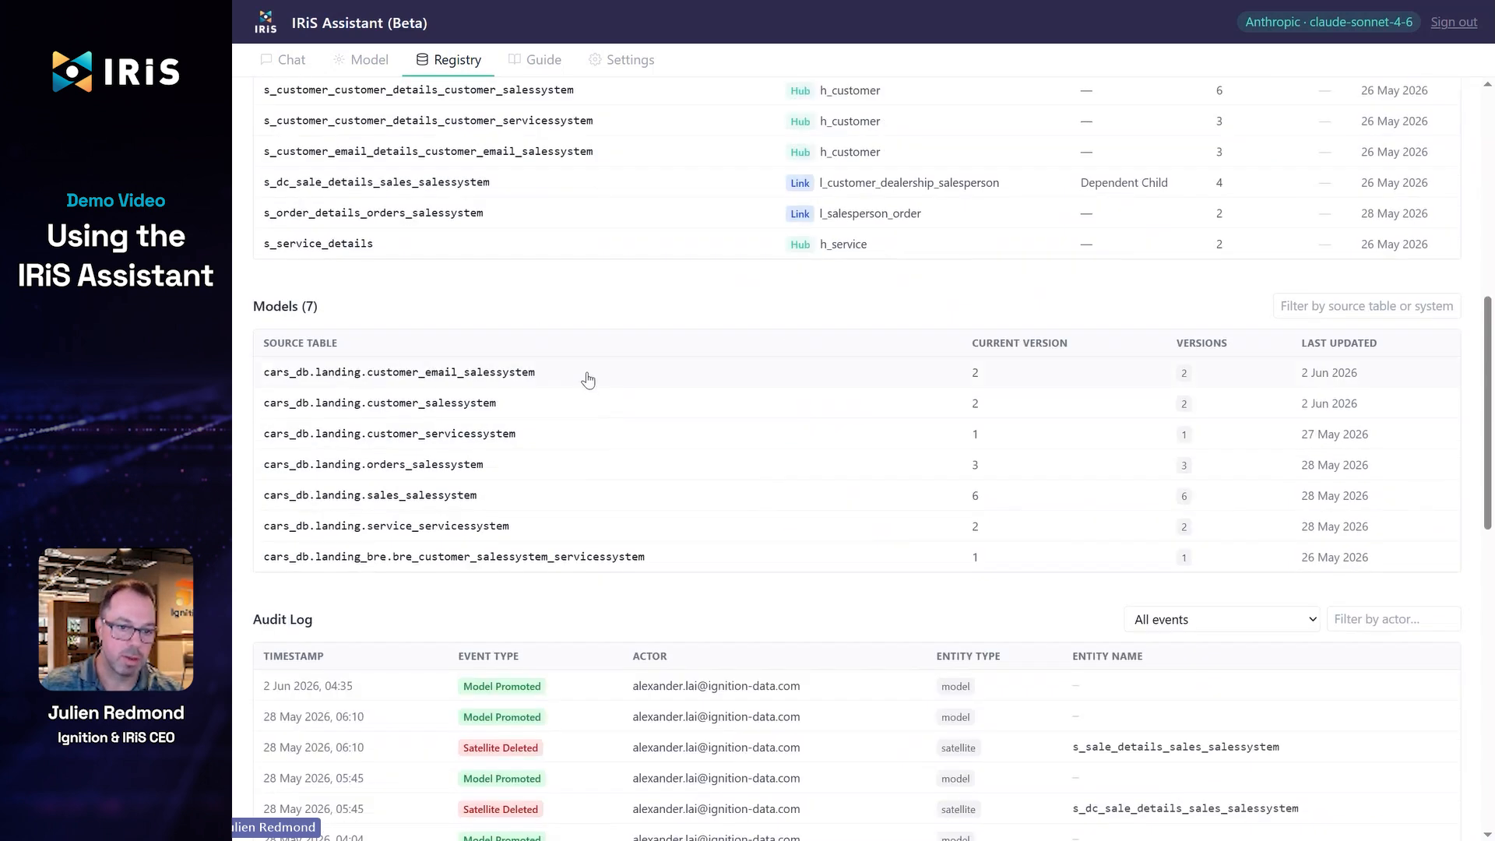
pyautogui.scroll(-8, 588, 378)
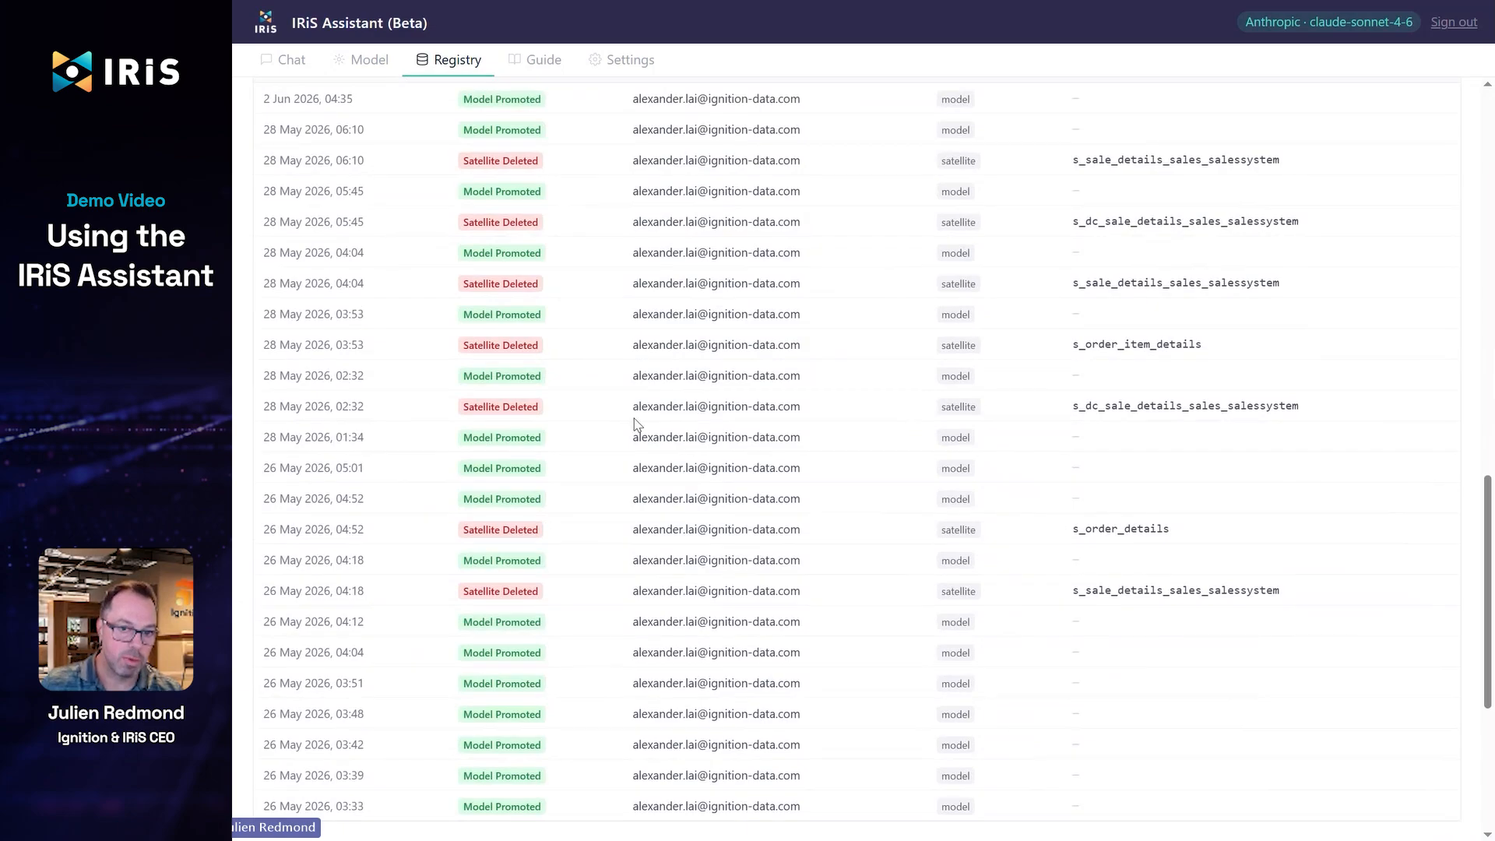
pyautogui.scroll(2, 604, 407)
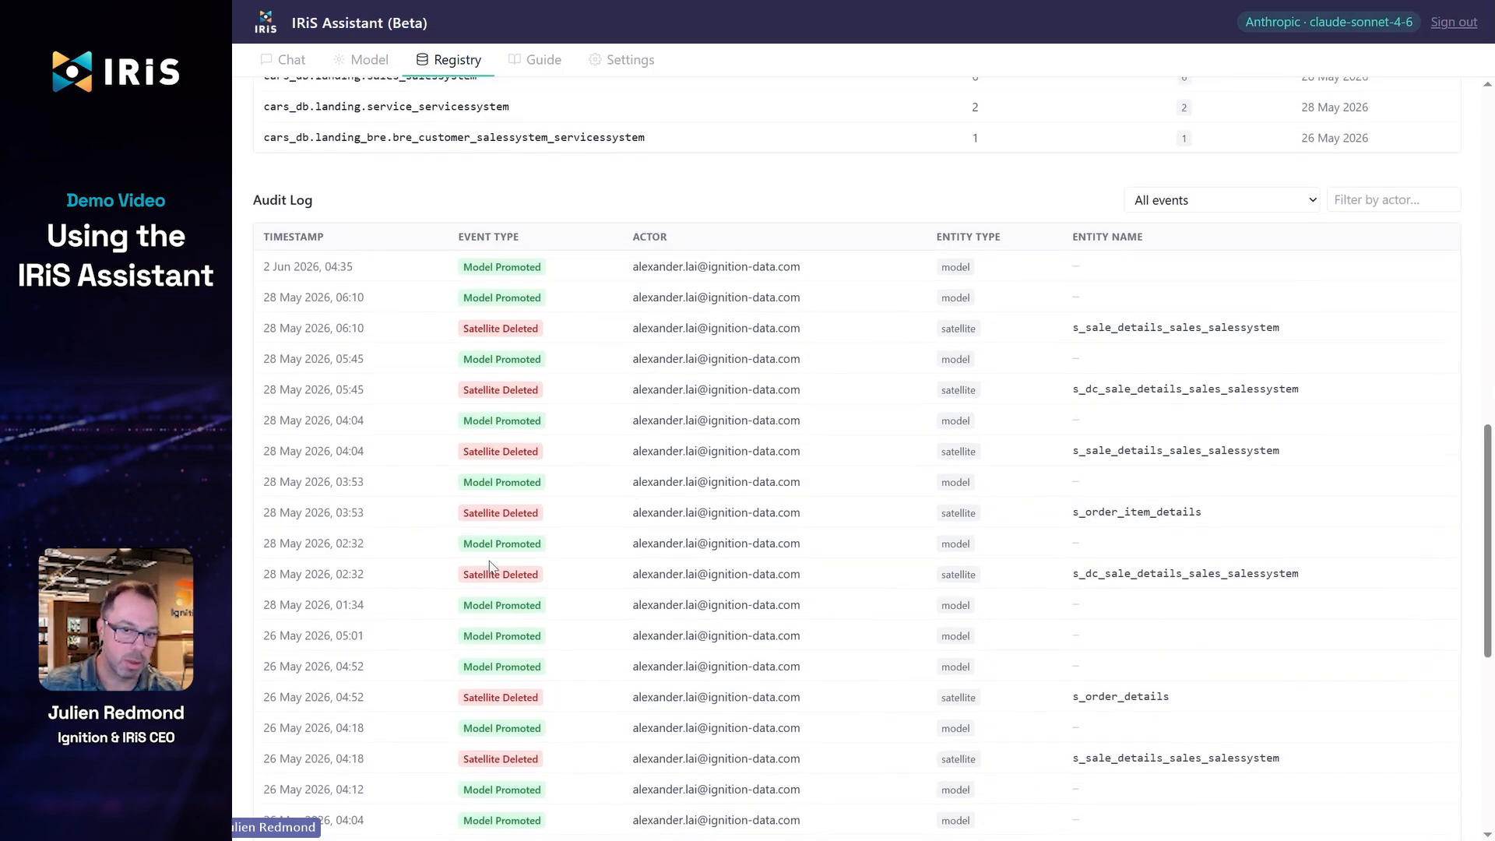
pyautogui.scroll(-3, 553, 411)
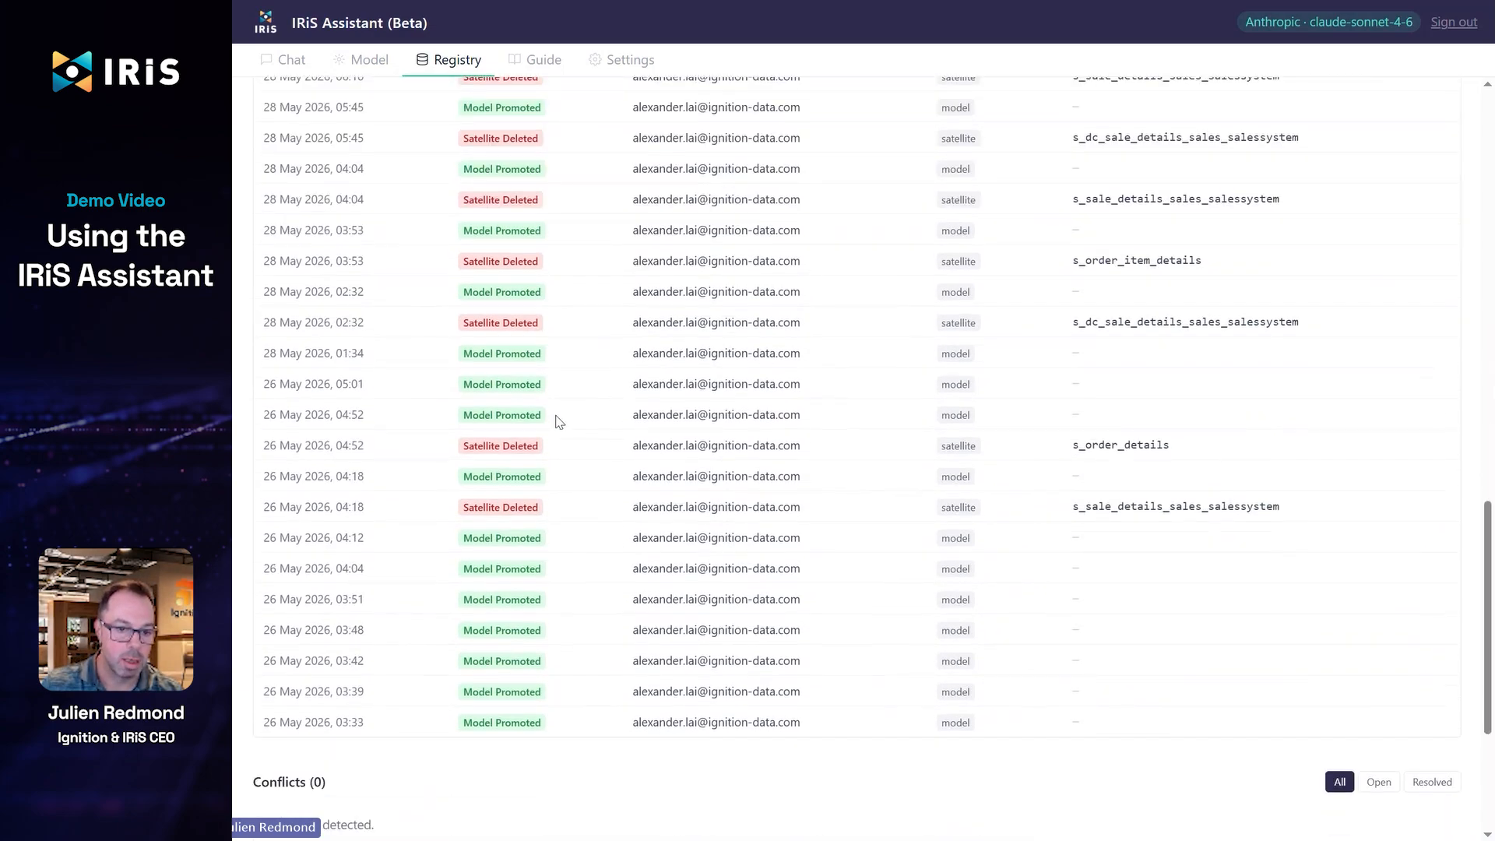
pyautogui.scroll(-4, 559, 421)
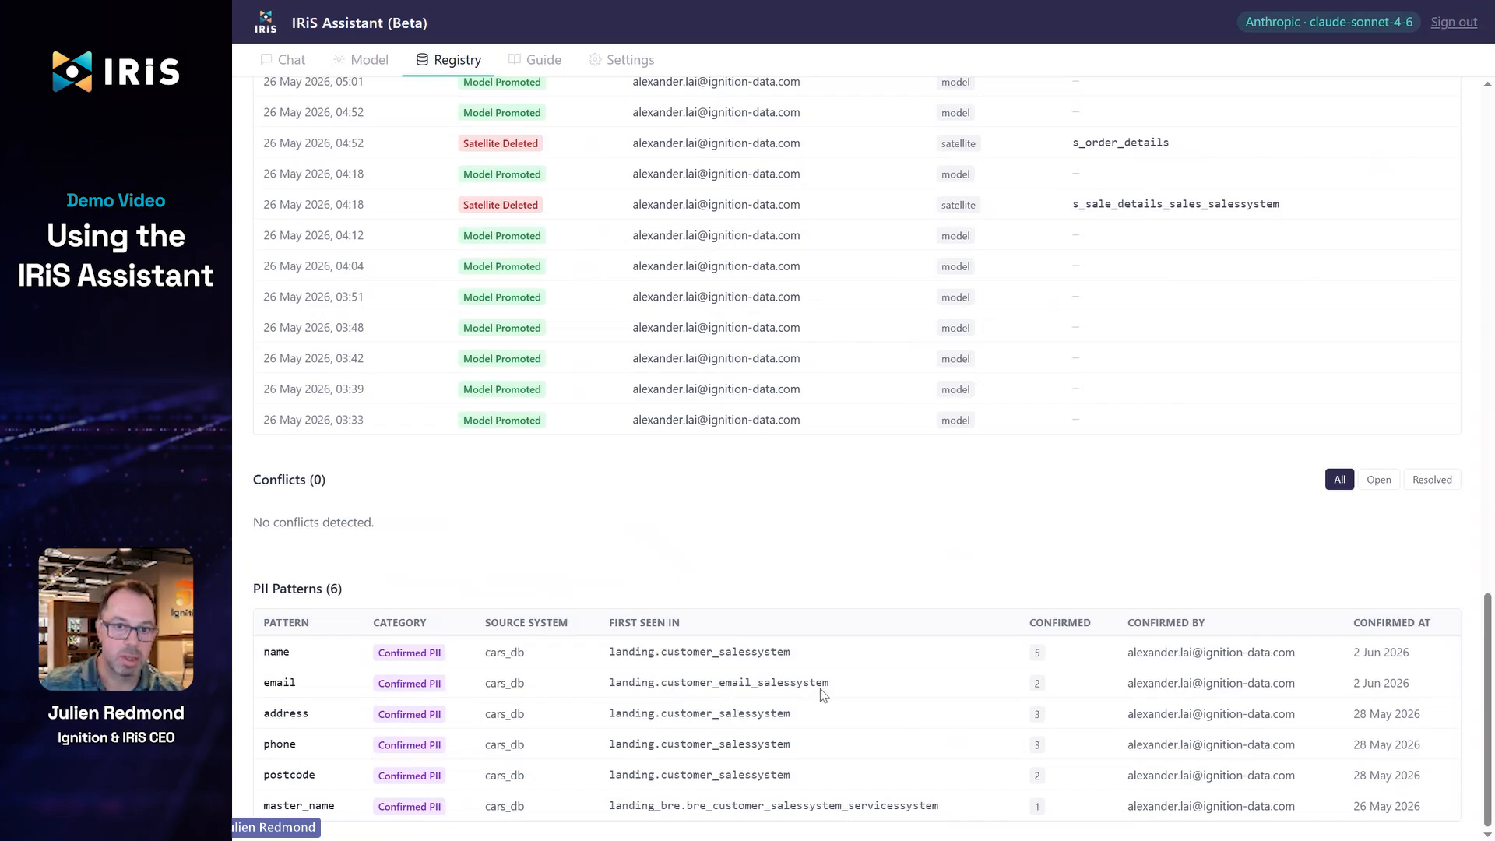
pyautogui.scroll(20, 627, 446)
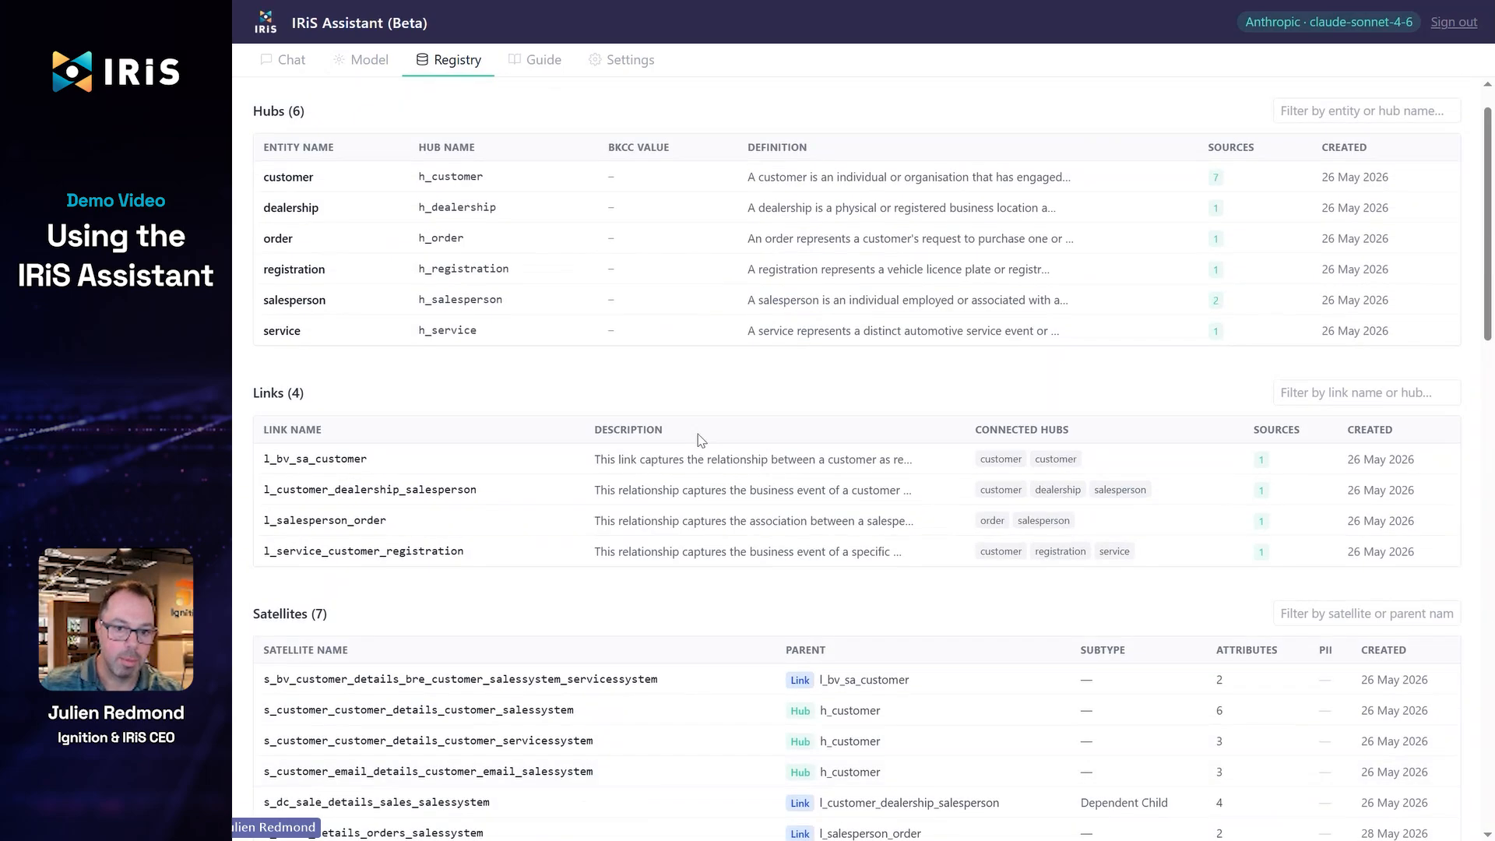
pyautogui.scroll(1, 701, 440)
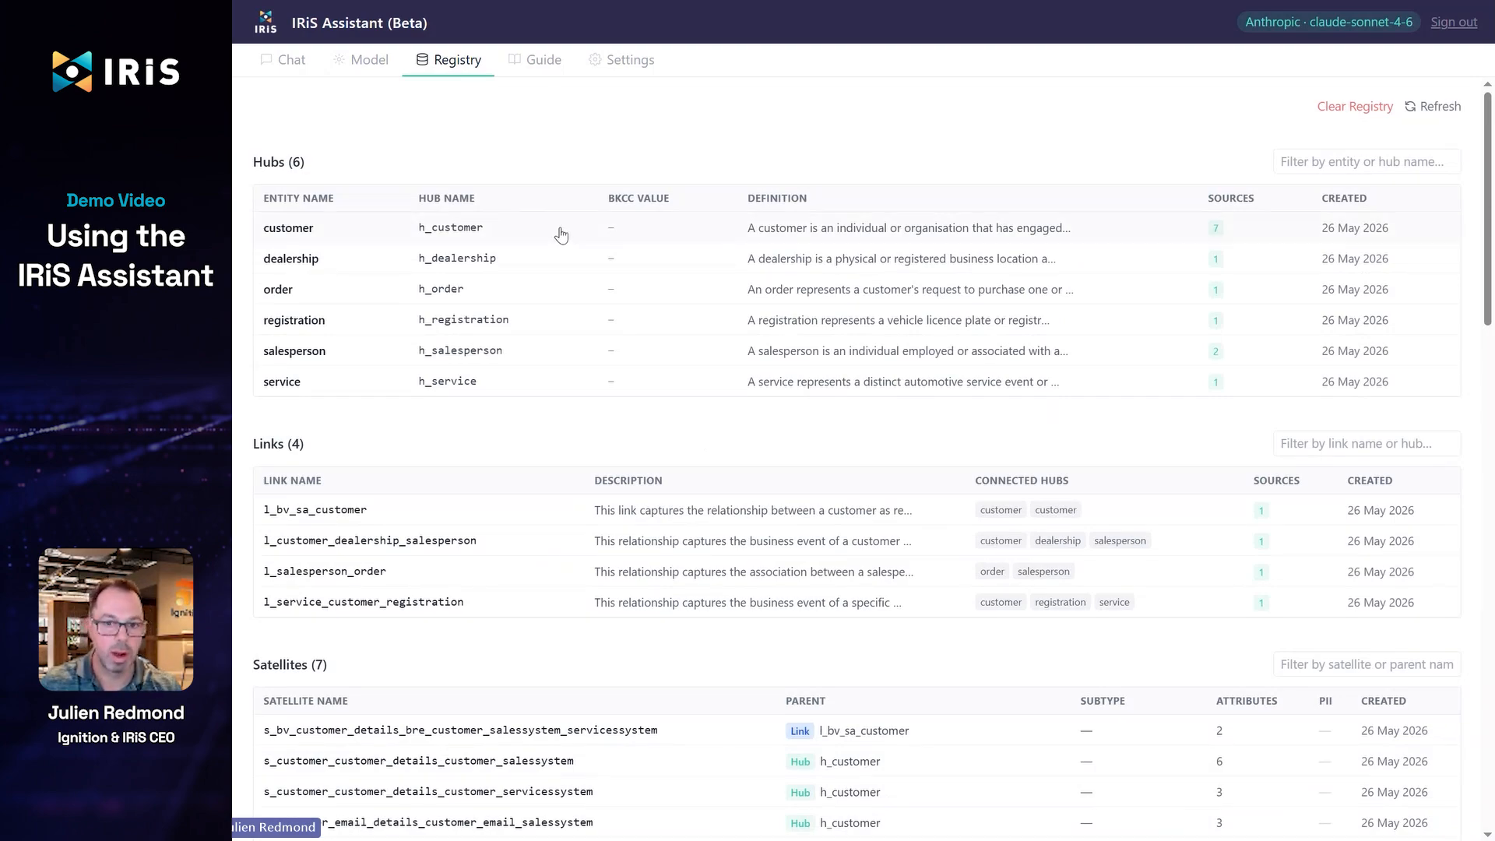
# Step: Skim the IRiS Assistant Guide through the Phase 2 business key section, and return to the chat's source table input
pyautogui.click(548, 69)
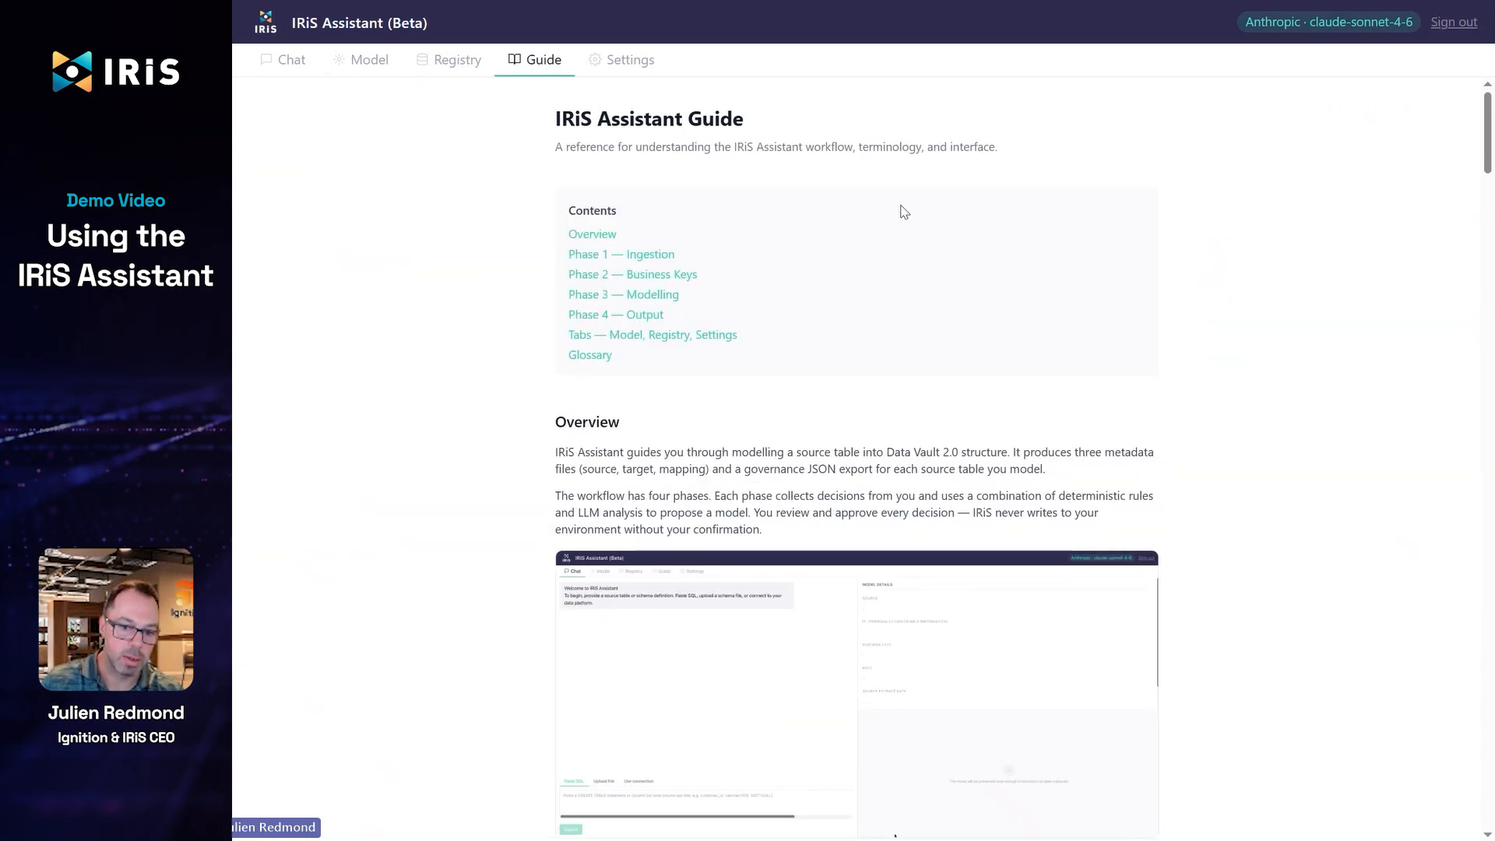
pyautogui.scroll(-8, 903, 216)
pyautogui.scroll(-14, 904, 216)
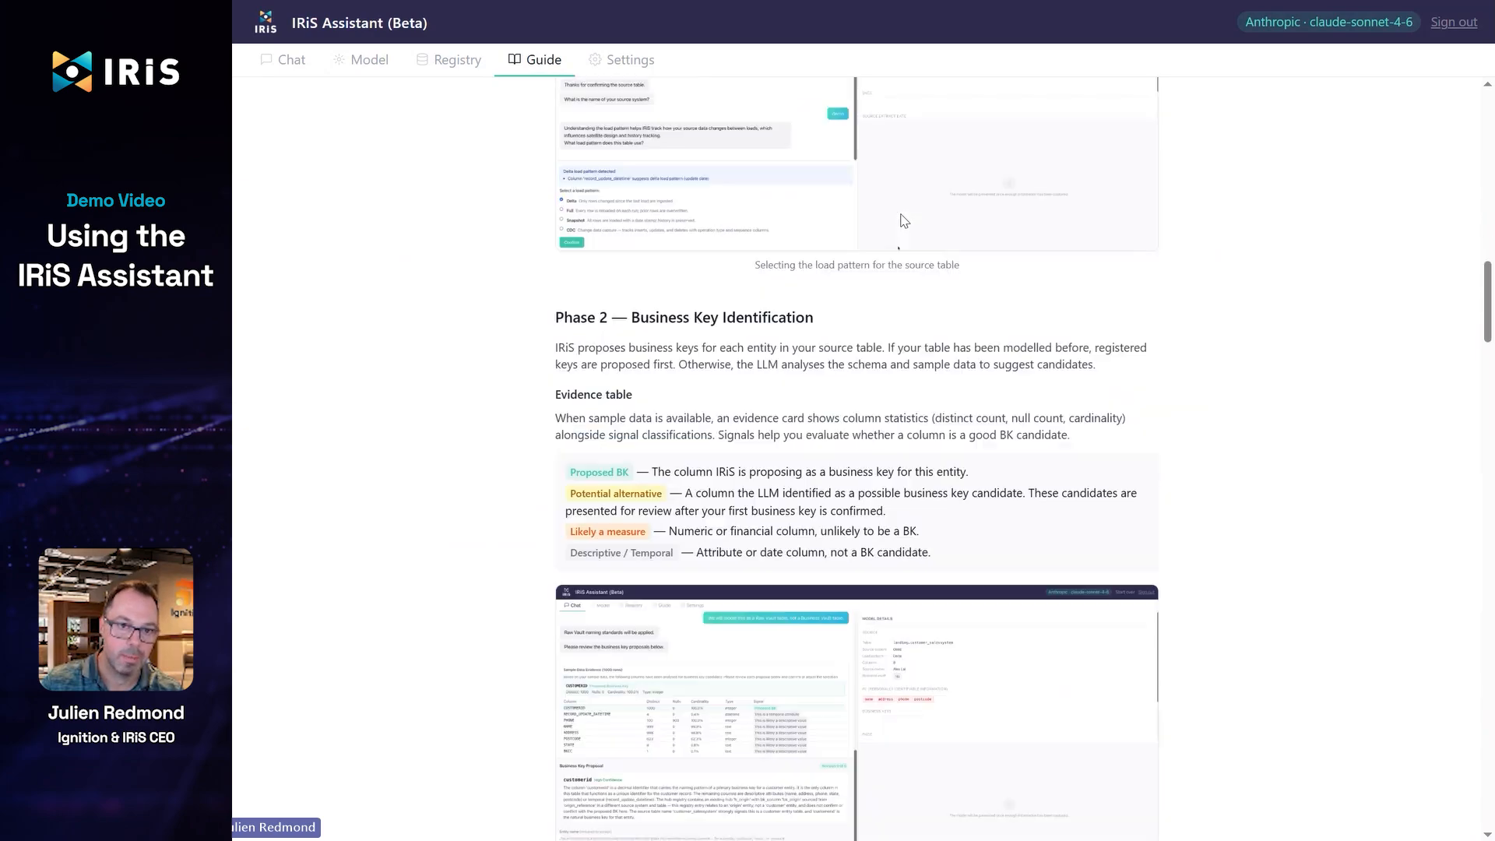
pyautogui.scroll(7, 904, 220)
pyautogui.scroll(15, 901, 223)
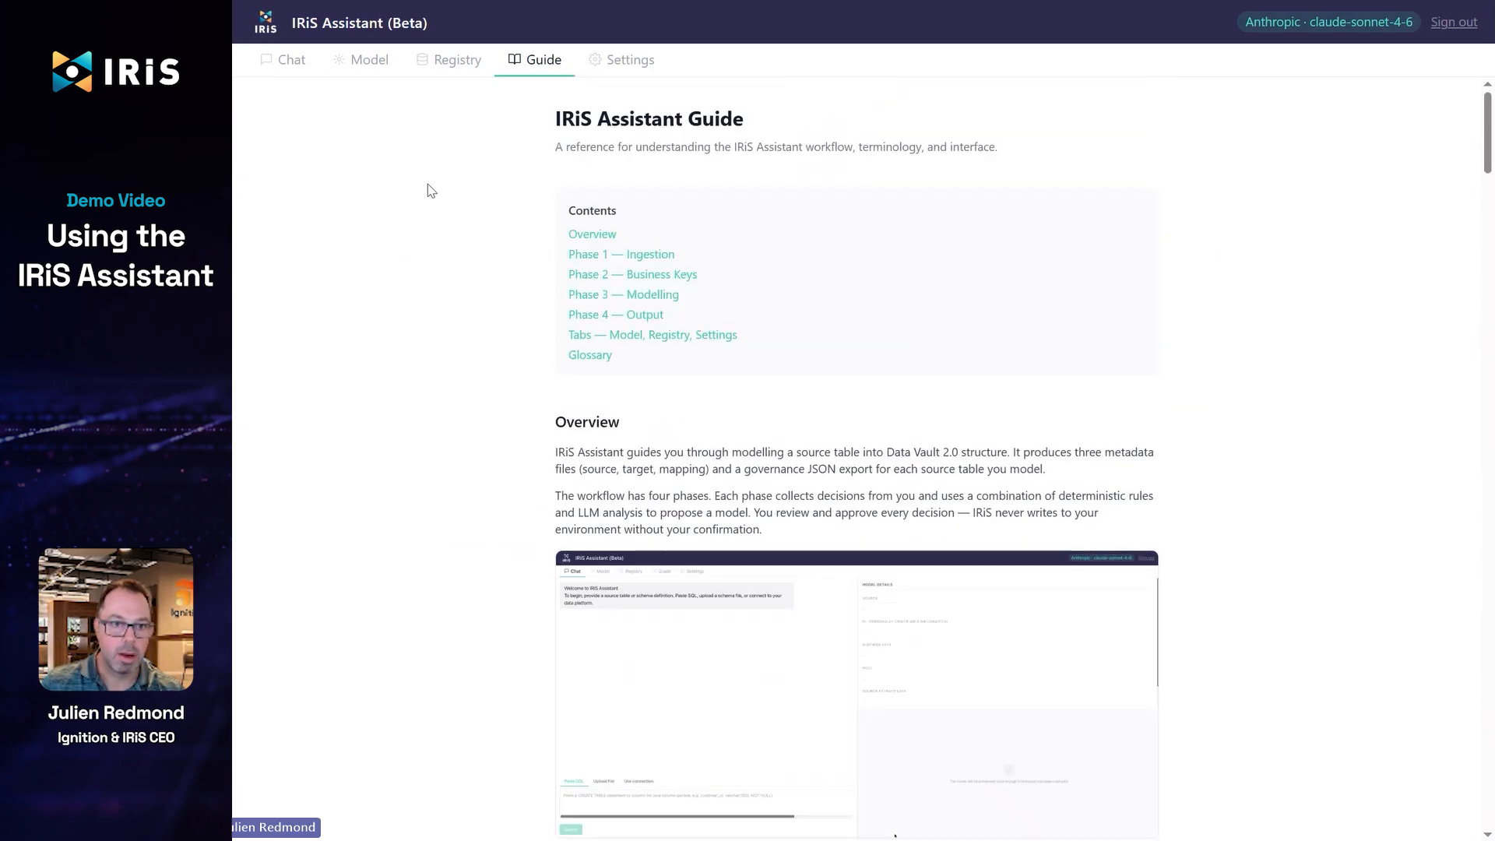
pyautogui.click(291, 69)
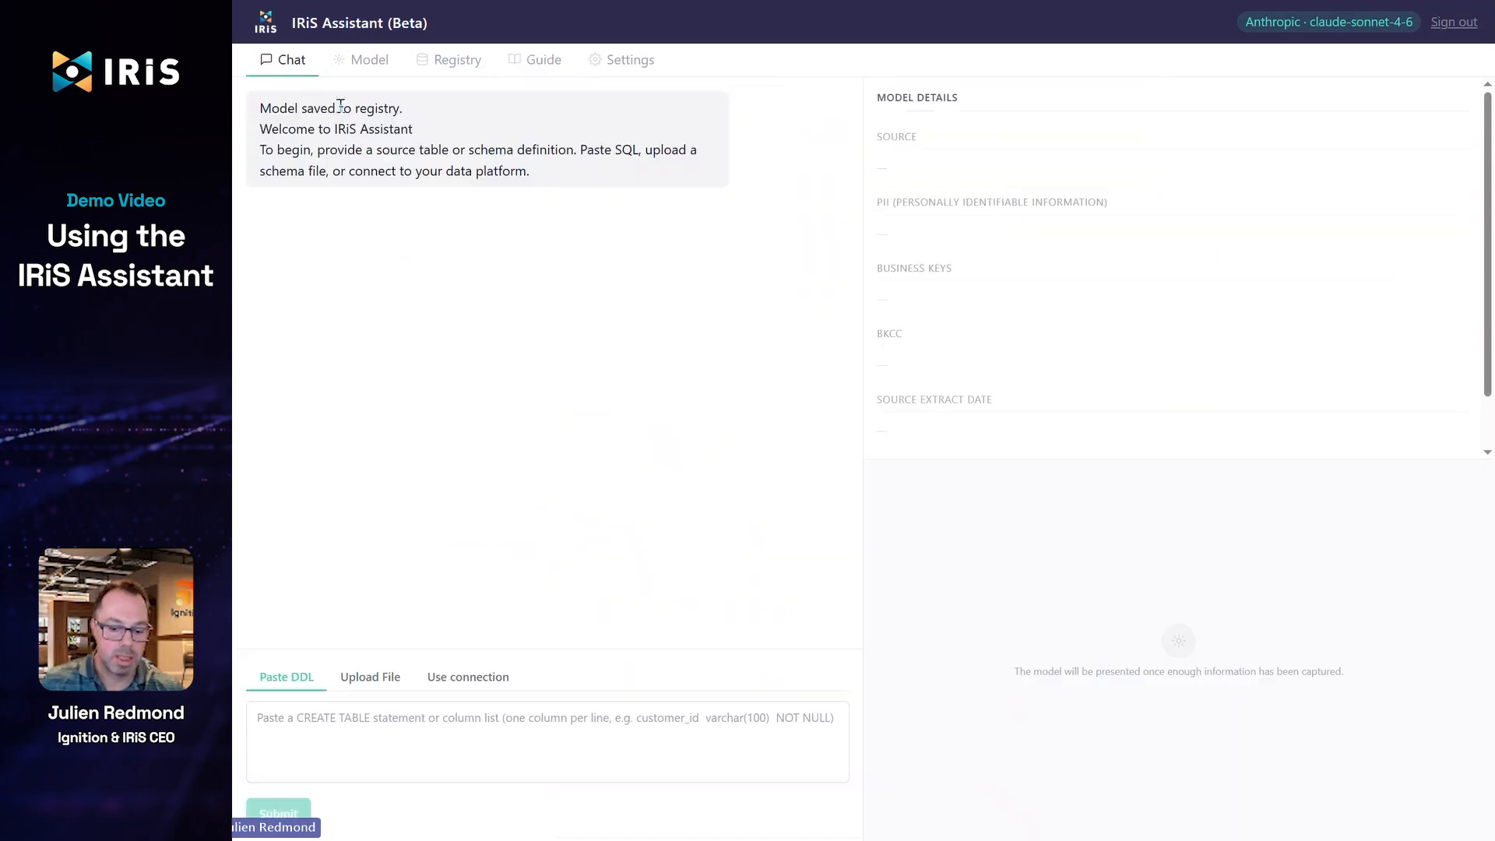